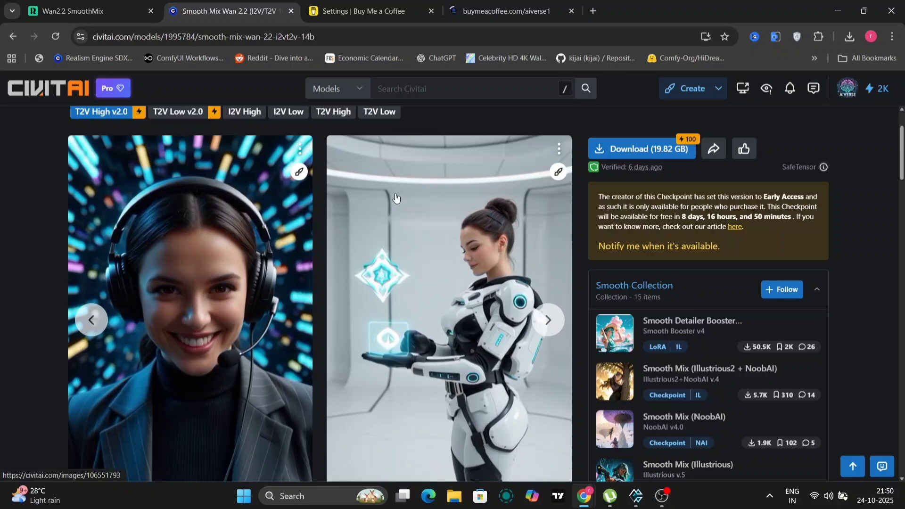
# Compare the I2V High and I2V Low versions of the Smooth Mix Wan 2.2 model.
pyautogui.scroll(-8, 349, 290)
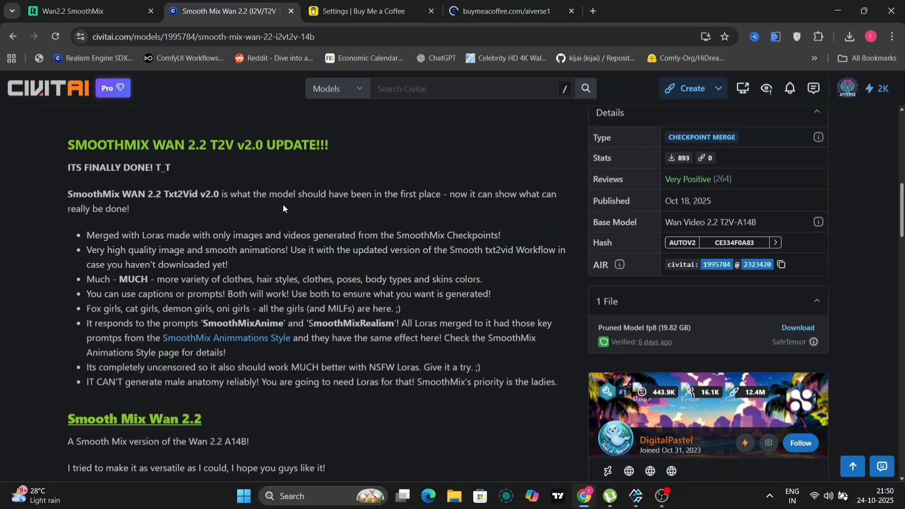
pyautogui.scroll(10, 358, 143)
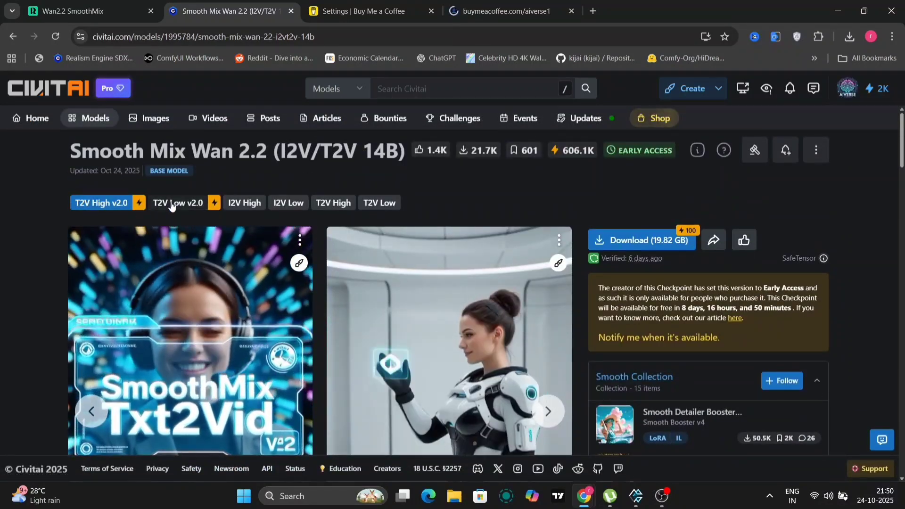
pyautogui.click(244, 204)
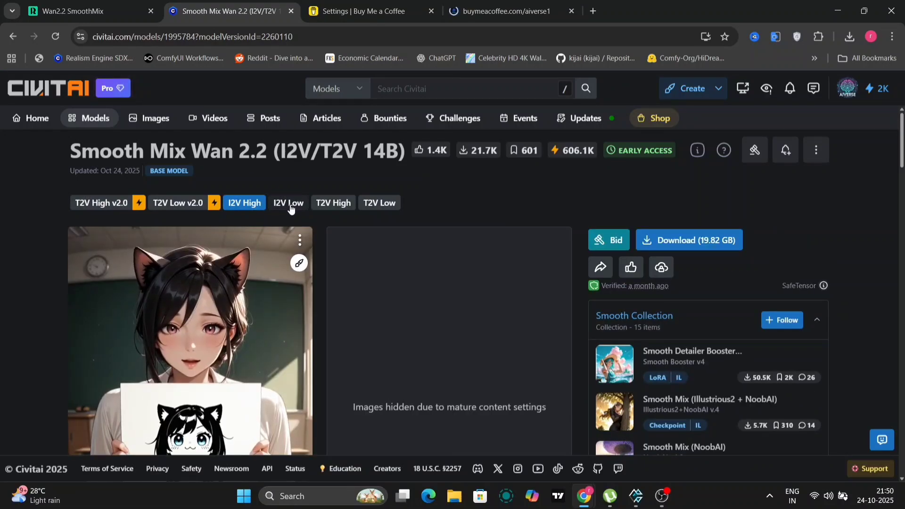
pyautogui.click(289, 204)
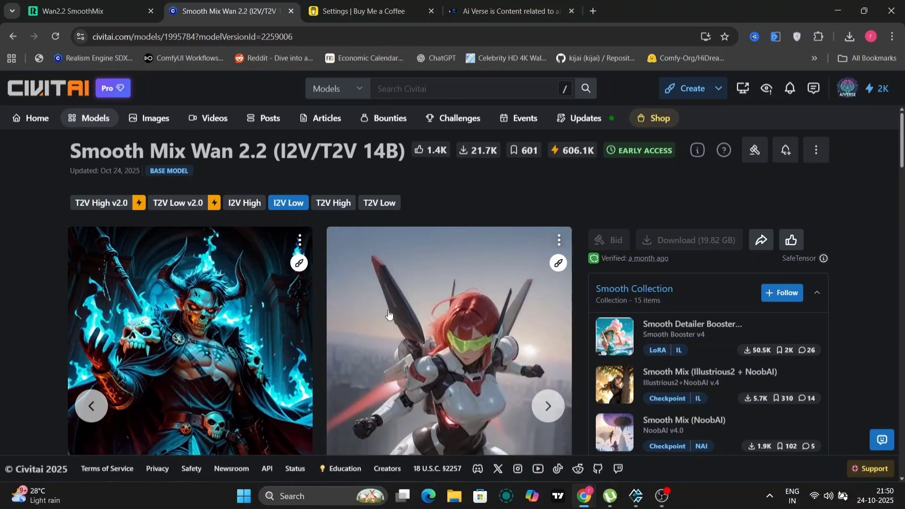
pyautogui.click(250, 202)
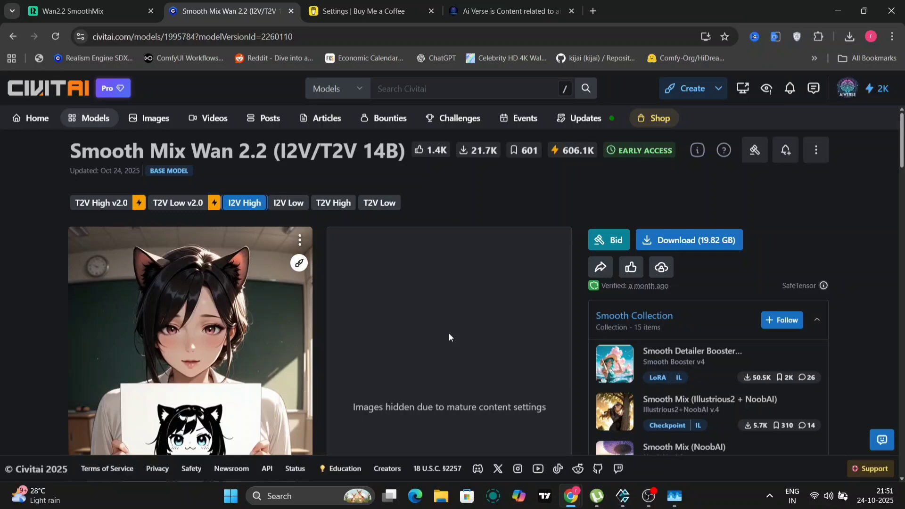
# Find the Recommended Settings and highlight the suggested steps, CFG and sampler lines.
pyautogui.scroll(-8, 449, 332)
pyautogui.scroll(-2, 449, 333)
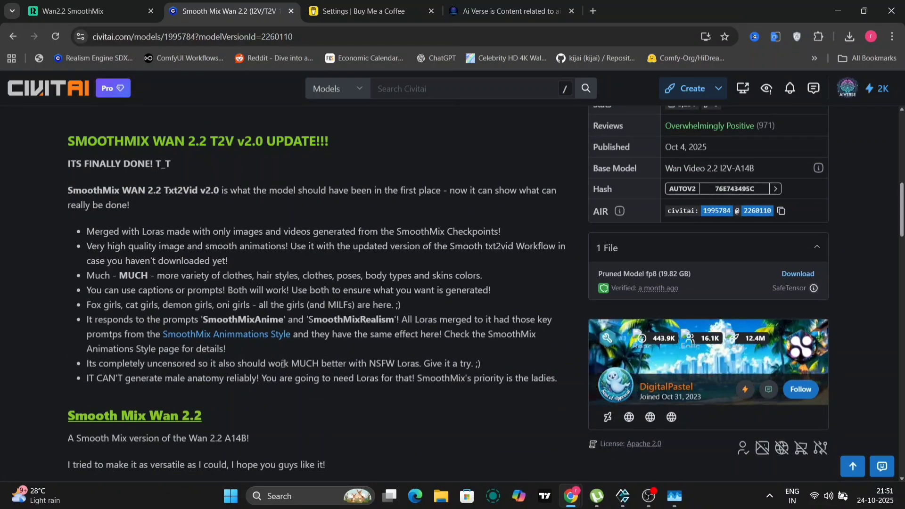
pyautogui.scroll(-1, 285, 374)
pyautogui.scroll(-4, 284, 371)
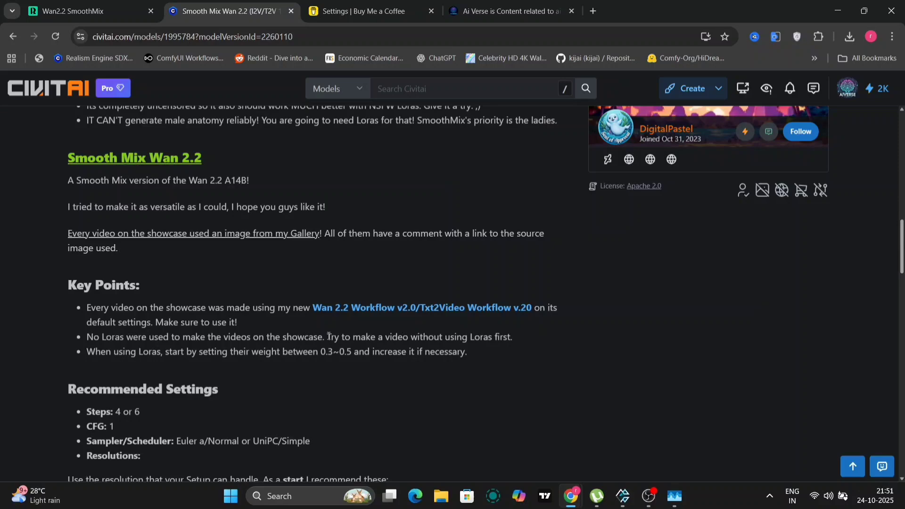
pyautogui.scroll(-3, 328, 336)
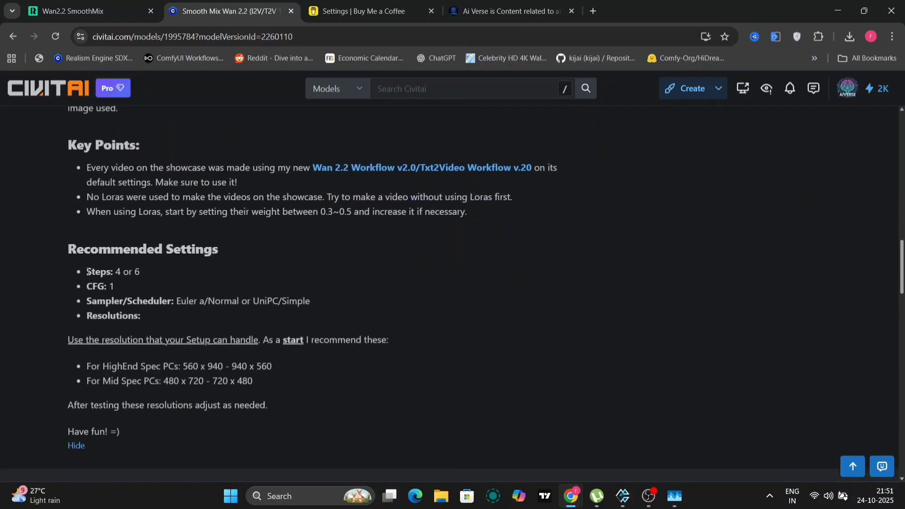
pyautogui.moveTo(88, 273); pyautogui.dragTo(201, 320)
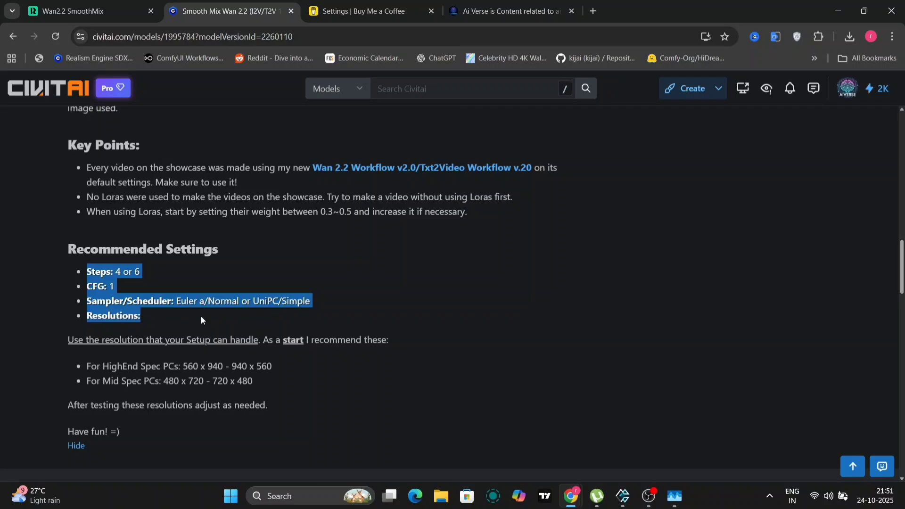
pyautogui.scroll(5, 281, 292)
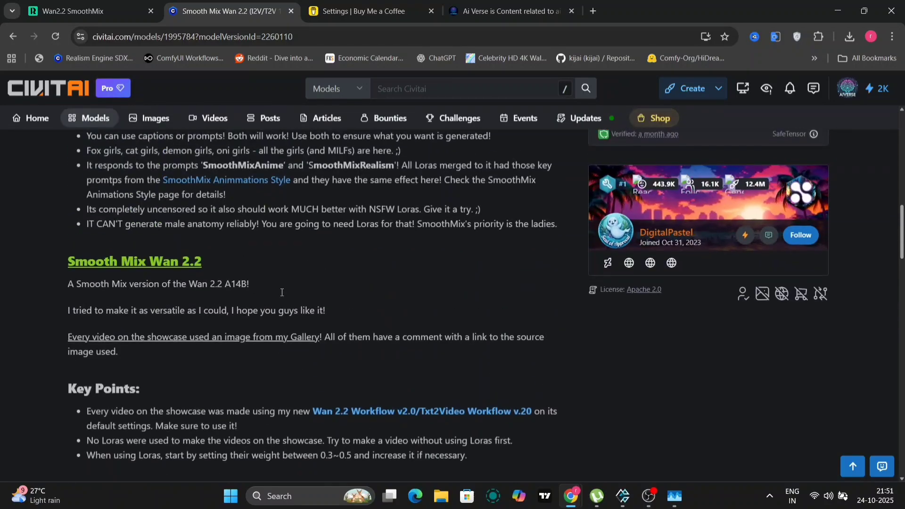
pyautogui.scroll(10, 281, 292)
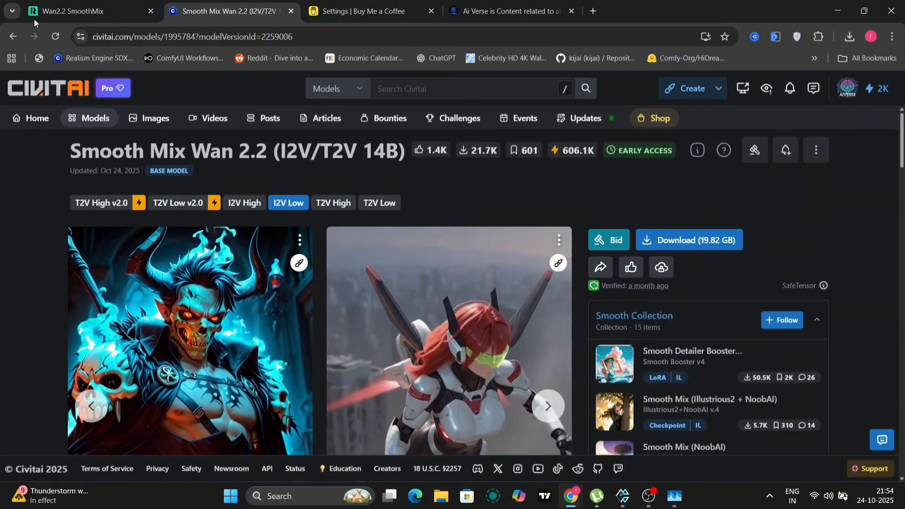
# Open the Wan2.2 SmoothMix workflow and survey its graph, including the input image nodes.
pyautogui.click(70, 10)
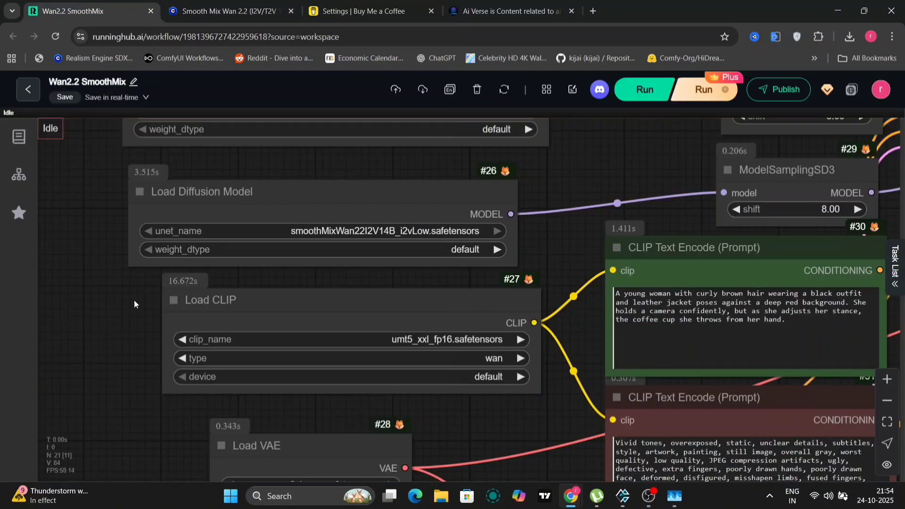
pyautogui.scroll(-6, 106, 350)
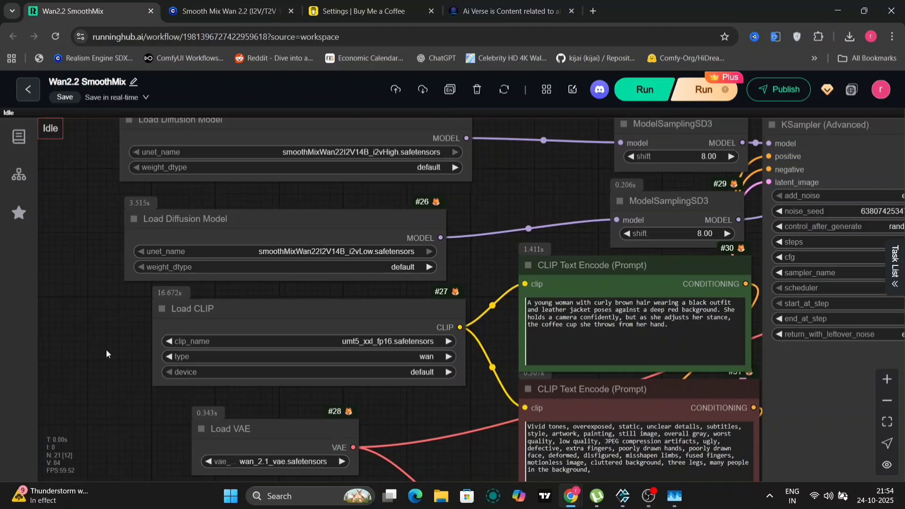
pyautogui.moveTo(478, 186); pyautogui.dragTo(801, 52)
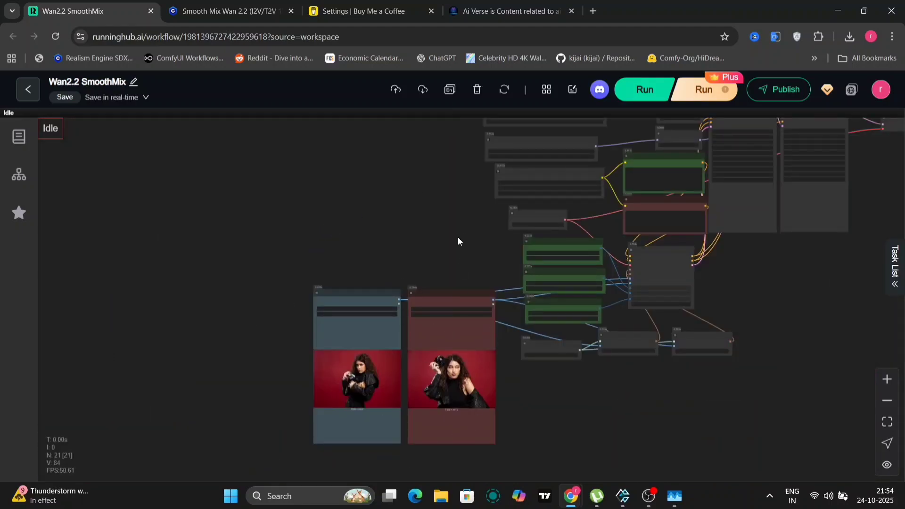
pyautogui.moveTo(458, 241); pyautogui.dragTo(390, 357)
pyautogui.scroll(10, 541, 252)
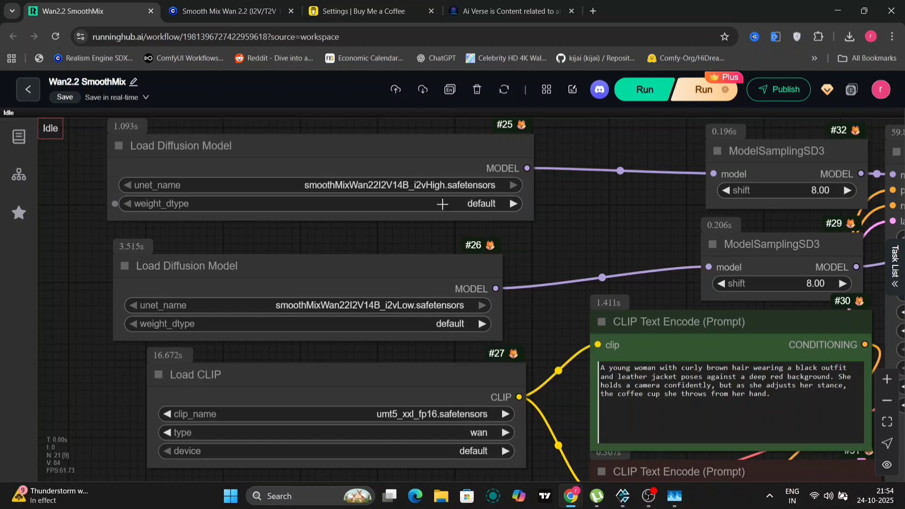
# Inspect Load VAE, the negative and positive prompt text, and the two Load Image previews.
pyautogui.moveTo(522, 327); pyautogui.dragTo(449, 185)
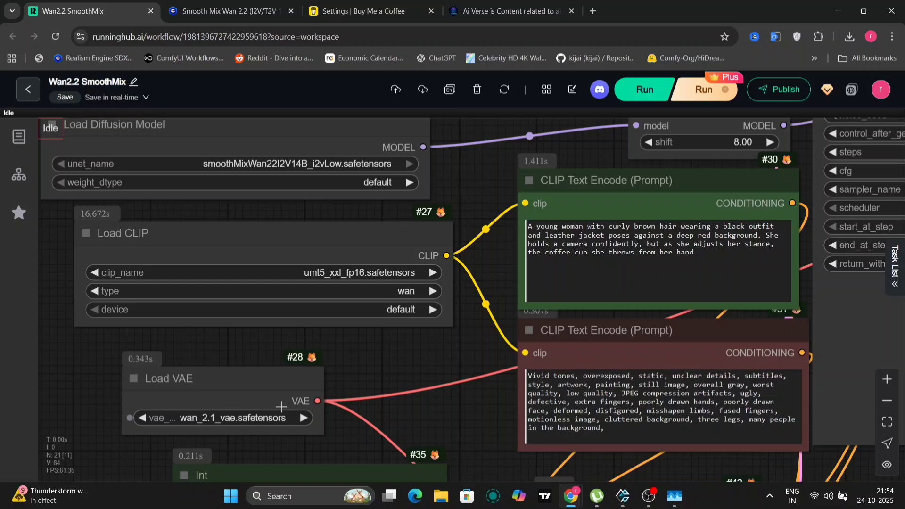
pyautogui.moveTo(532, 225); pyautogui.dragTo(750, 256)
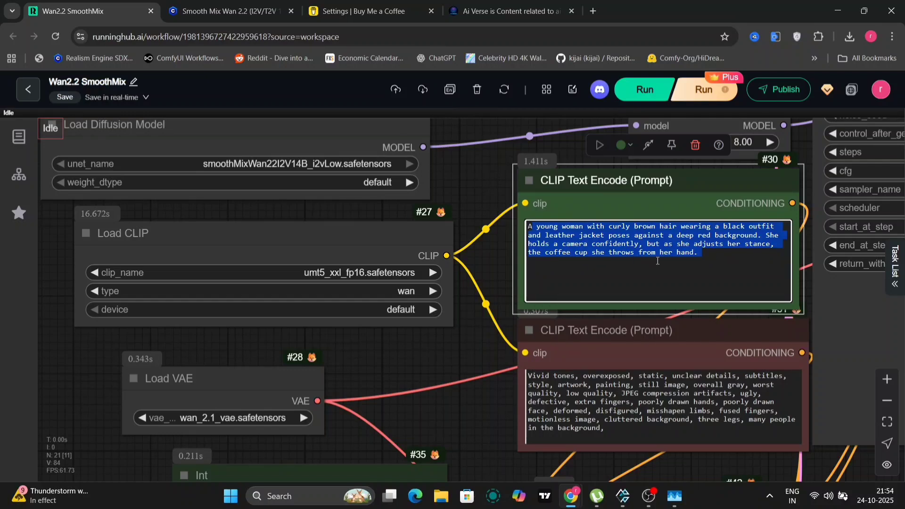
pyautogui.click(409, 378)
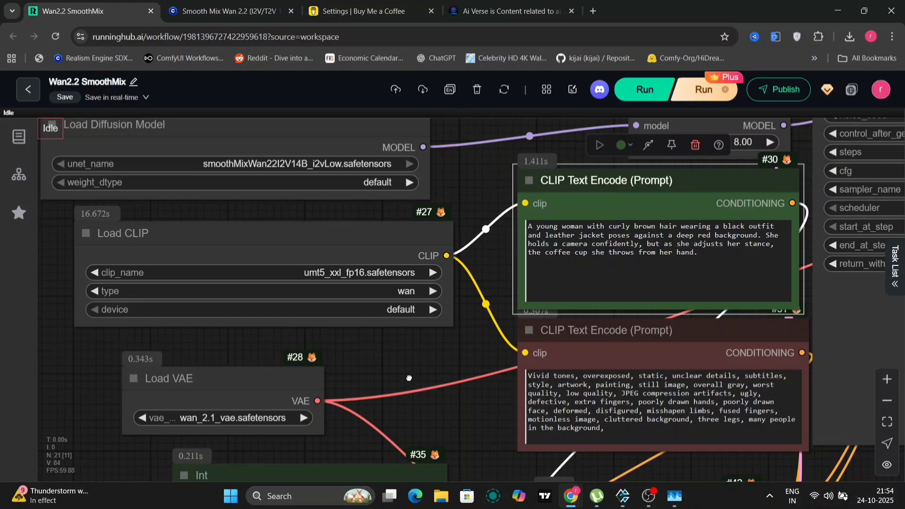
pyautogui.moveTo(415, 374); pyautogui.dragTo(634, 155)
pyautogui.moveTo(283, 358); pyautogui.dragTo(585, 9)
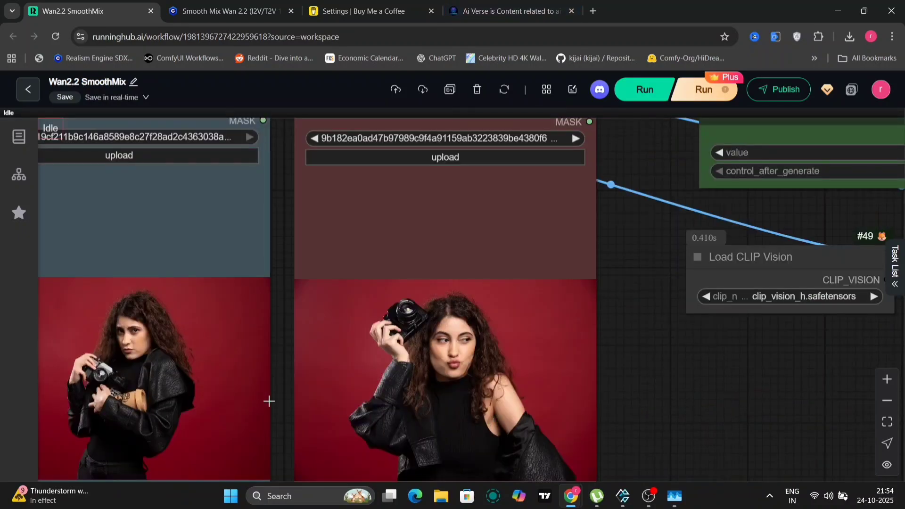
# Inspect CLIP Vision Encode, the 480×832 size Int nodes and both uni_pc KSamplers at 6 steps.
pyautogui.moveTo(281, 400); pyautogui.dragTo(452, 299)
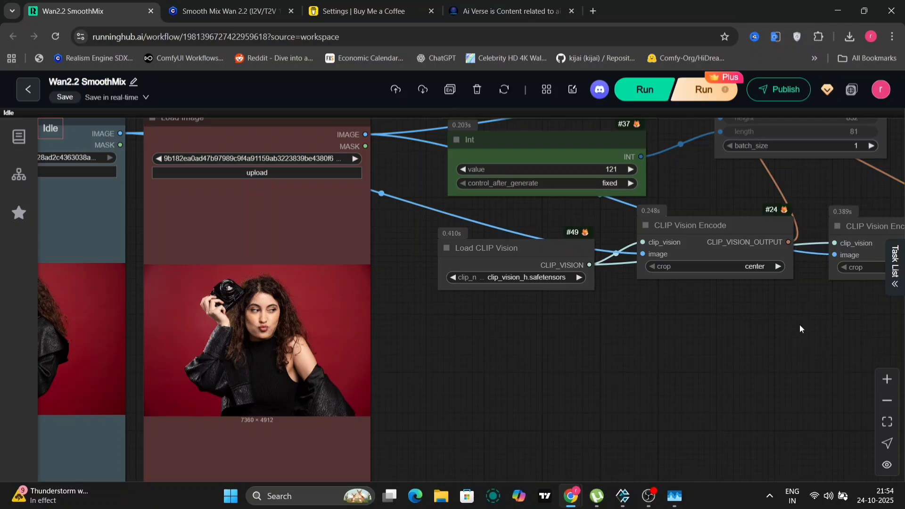
pyautogui.moveTo(800, 329); pyautogui.dragTo(364, 428)
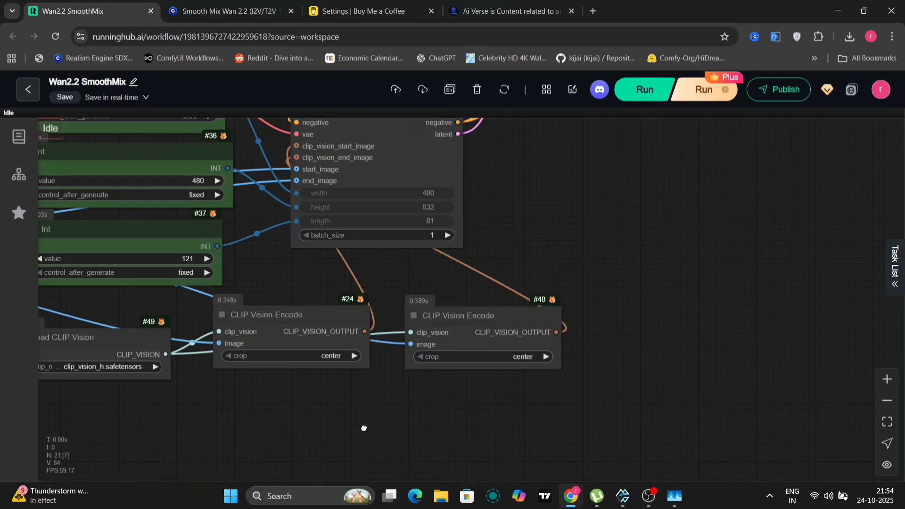
pyautogui.moveTo(364, 428); pyautogui.dragTo(354, 446)
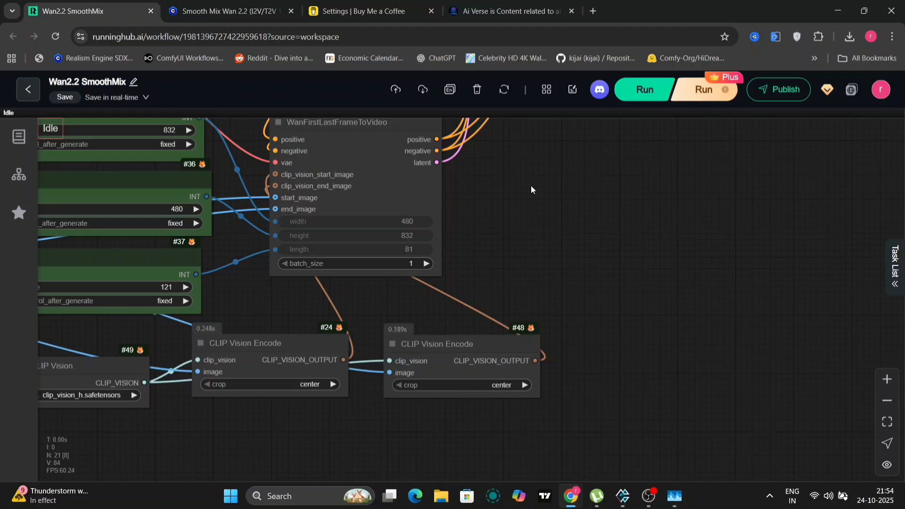
pyautogui.moveTo(531, 189); pyautogui.dragTo(612, 288)
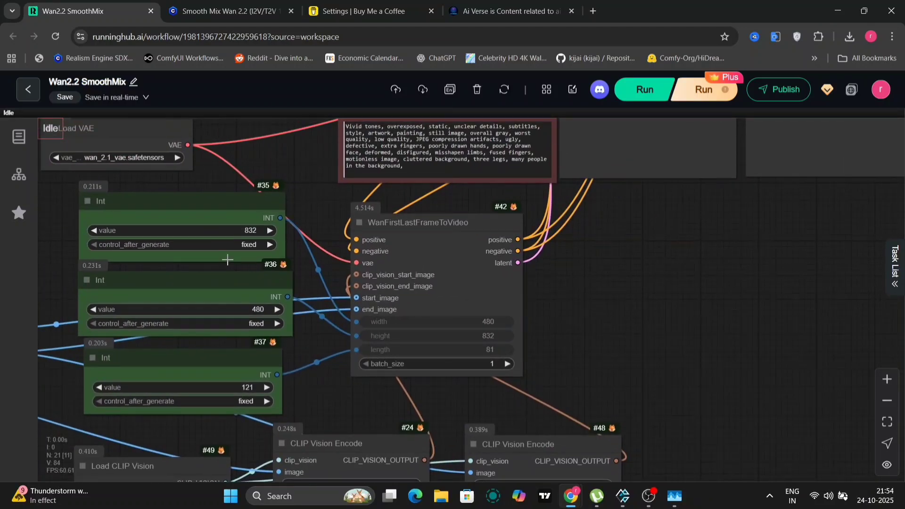
pyautogui.moveTo(239, 201)
pyautogui.mouseDown()
pyautogui.moveTo(252, 203)
pyautogui.moveTo(232, 200)
pyautogui.mouseUp()
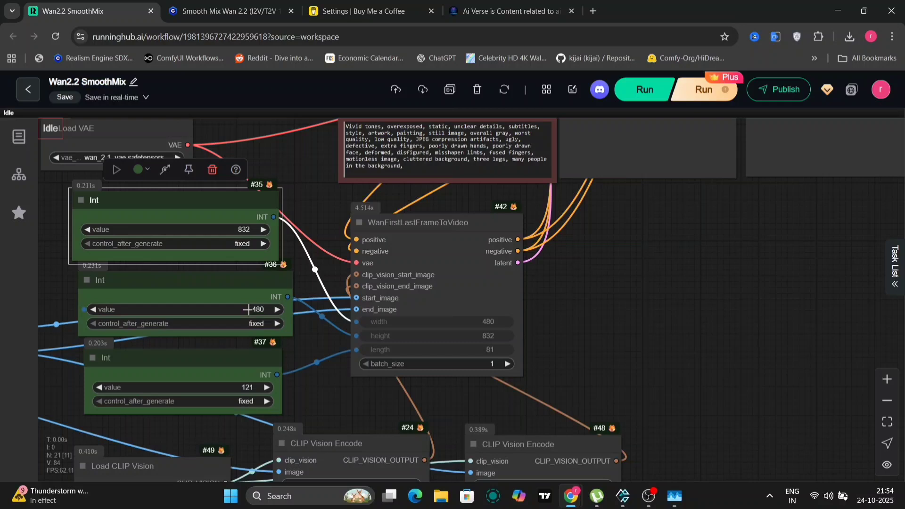
pyautogui.moveTo(302, 227); pyautogui.dragTo(67, 465)
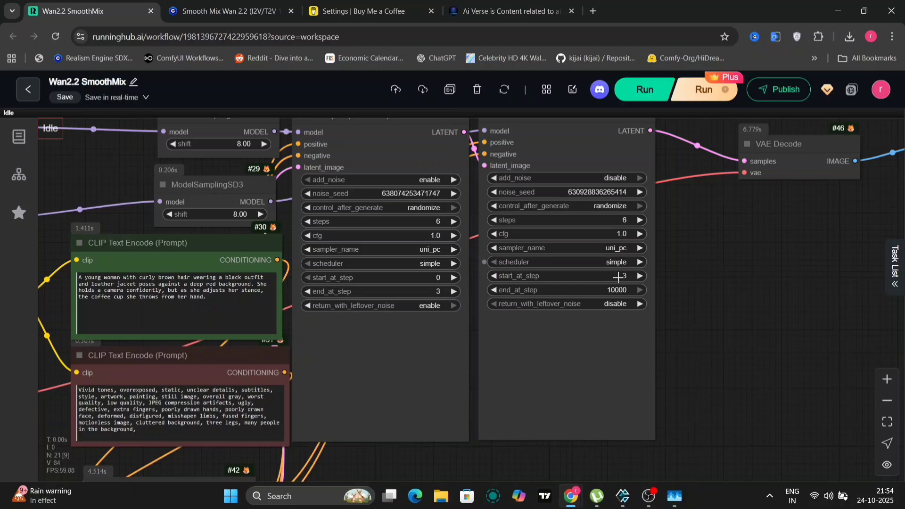
pyautogui.click(227, 11)
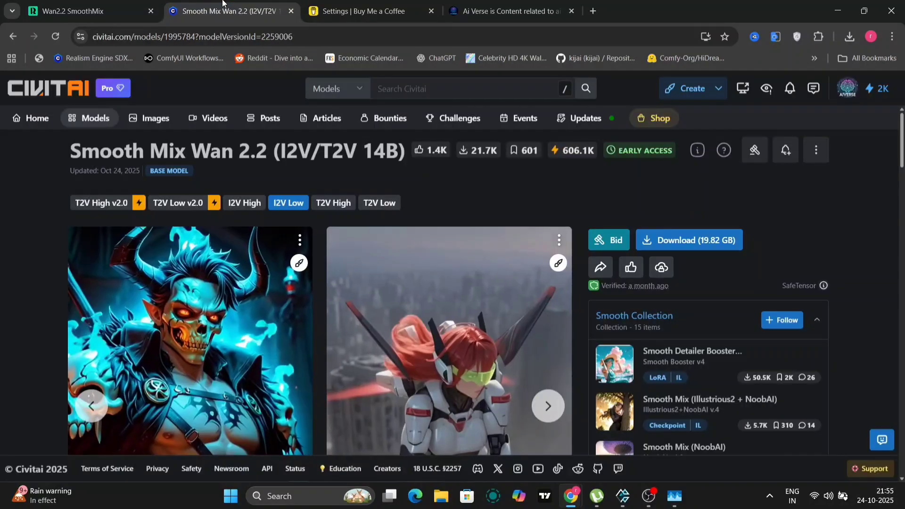
pyautogui.scroll(-4, 333, 354)
pyautogui.scroll(-15, 333, 353)
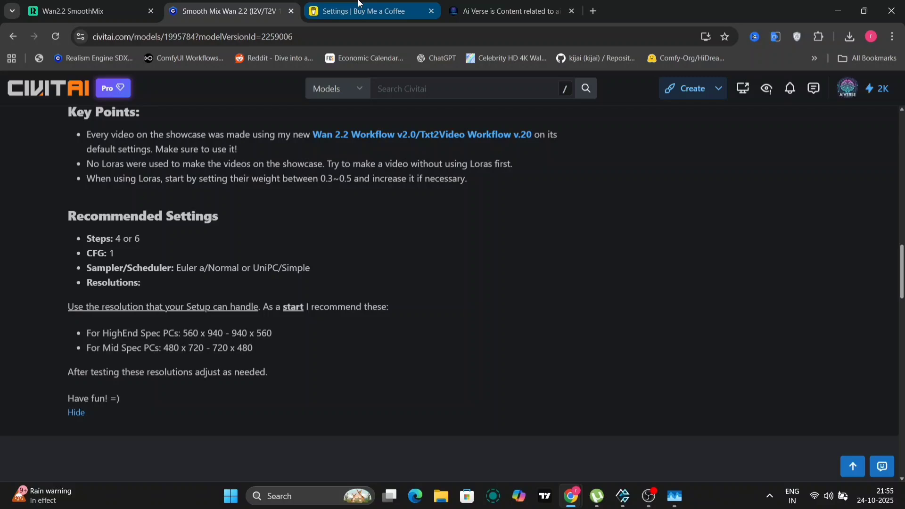
pyautogui.hotkey('ctrl', '1')
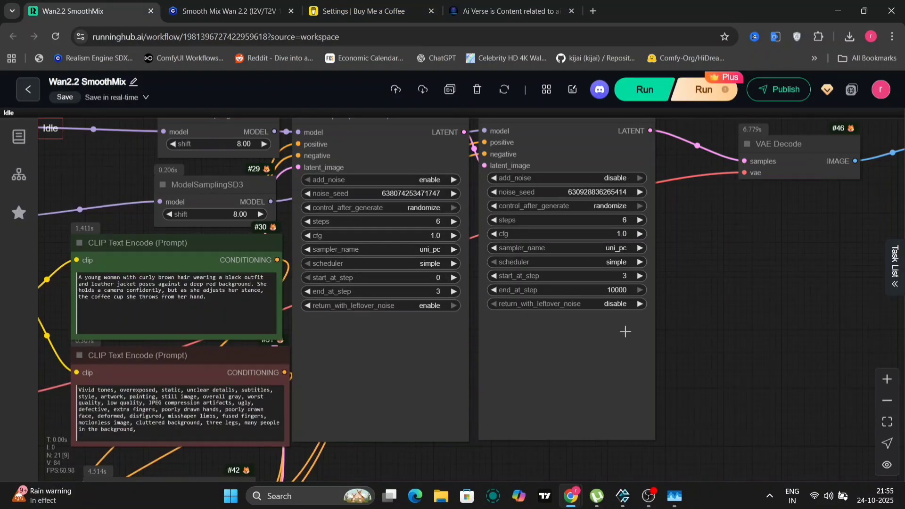
# Pan and zoom the T2V canvas to show the Video Combine preview and the full graph.
pyautogui.moveTo(660, 310); pyautogui.dragTo(273, 427)
pyautogui.moveTo(422, 417); pyautogui.dragTo(143, 194)
pyautogui.scroll(5, 313, 256)
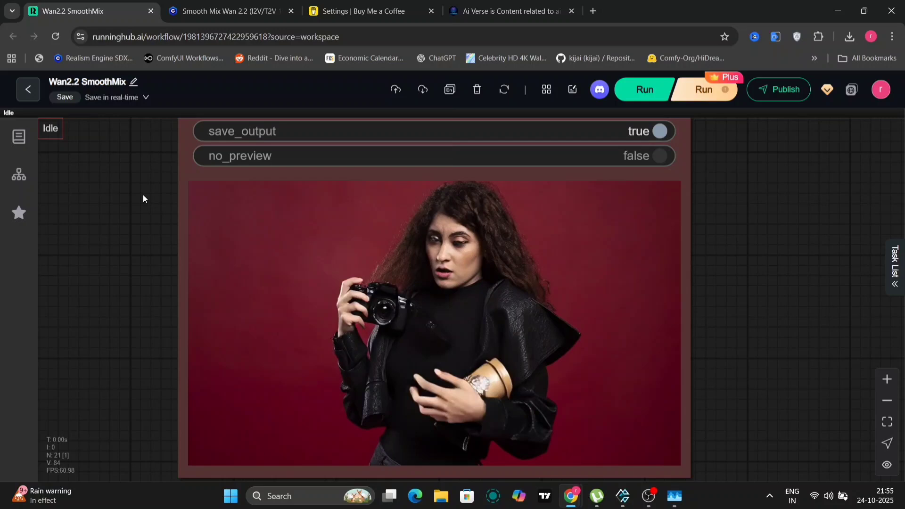
pyautogui.scroll(-4, 138, 290)
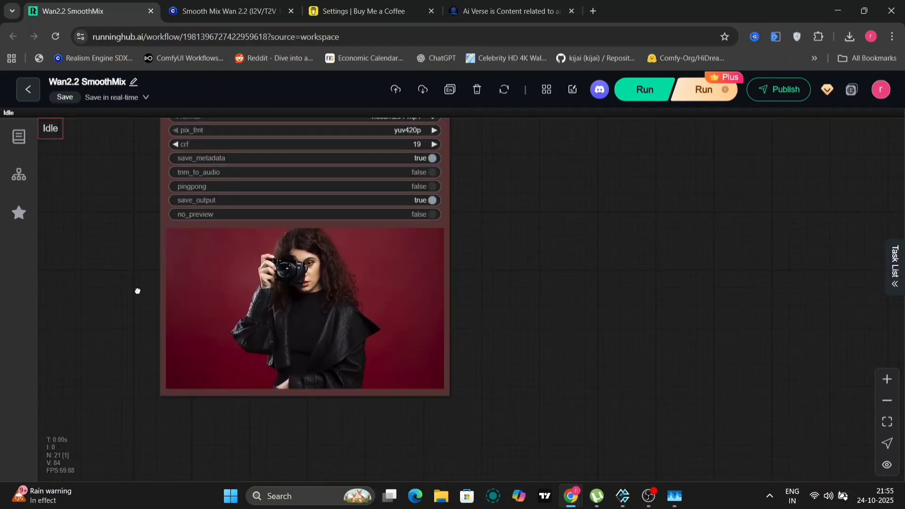
pyautogui.moveTo(137, 291); pyautogui.dragTo(253, 302)
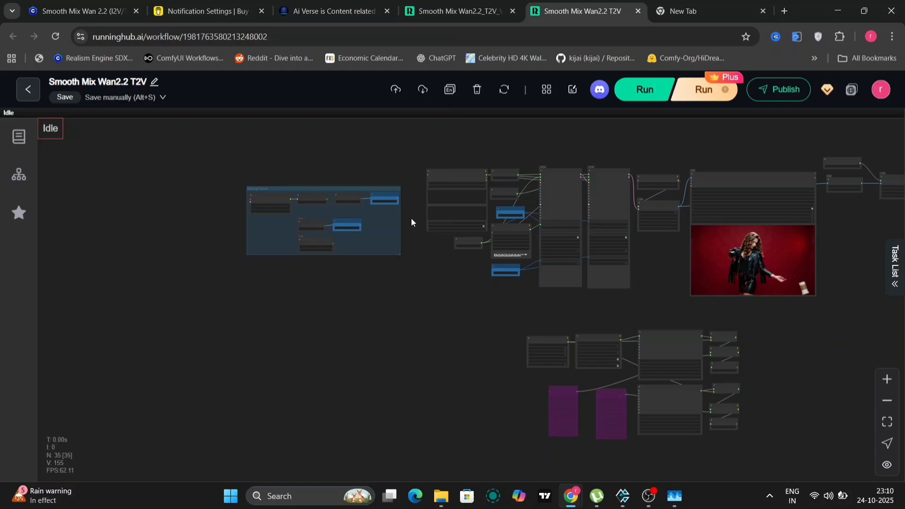
# Bring the frame interpolation nodes and the final video output preview into view.
pyautogui.scroll(6, 833, 261)
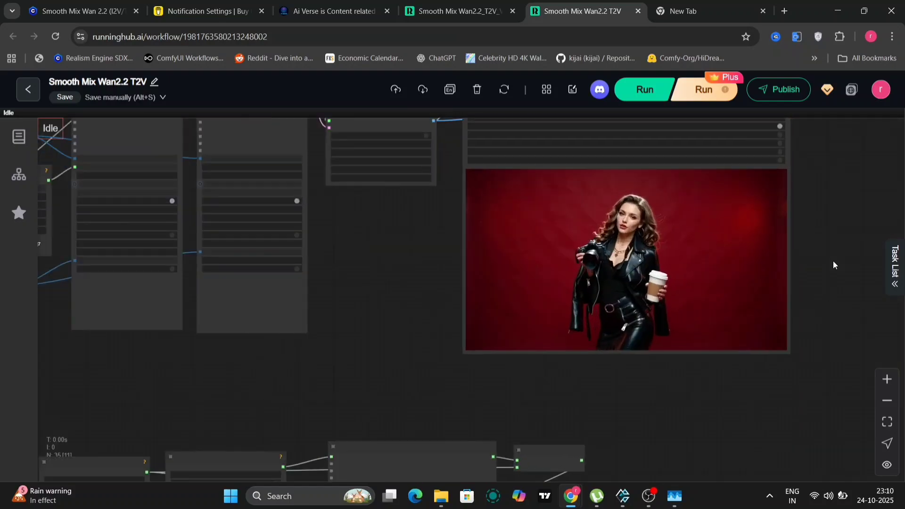
pyautogui.moveTo(843, 294); pyautogui.dragTo(849, 313)
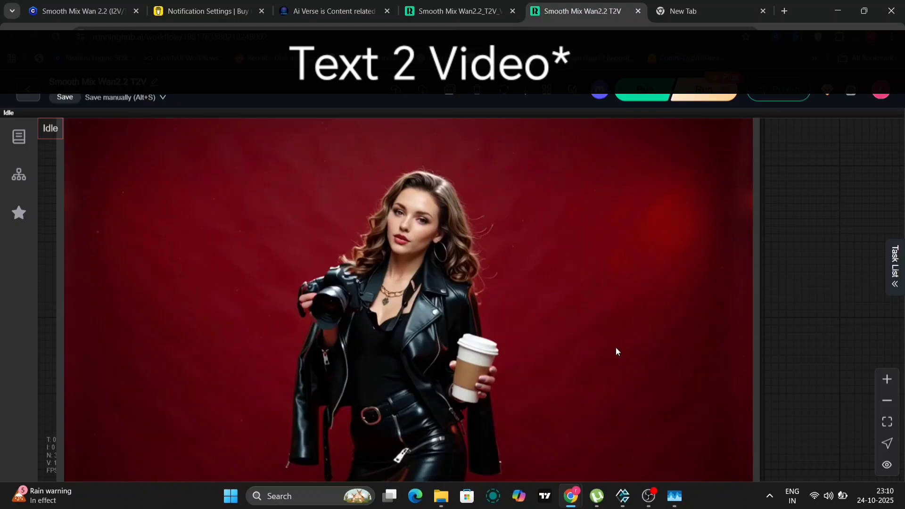
pyautogui.scroll(-6, 616, 347)
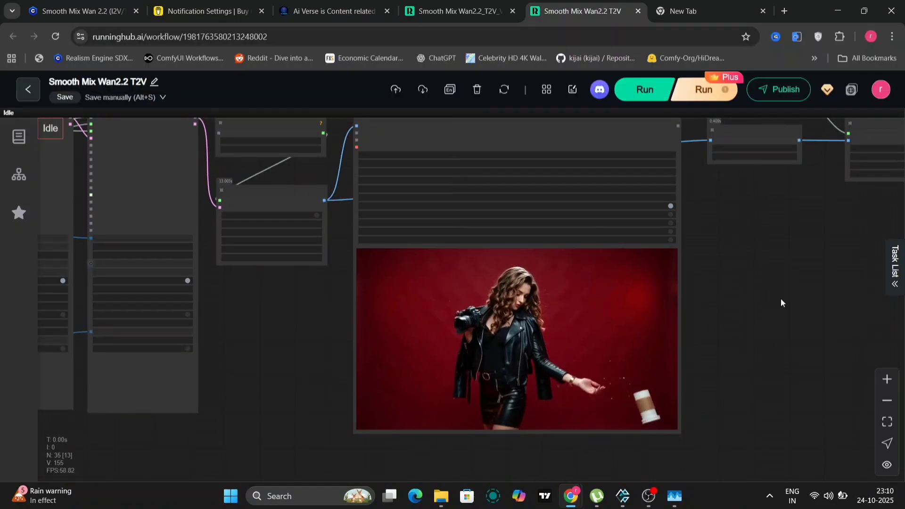
pyautogui.moveTo(783, 303); pyautogui.dragTo(606, 336)
pyautogui.scroll(3, 706, 189)
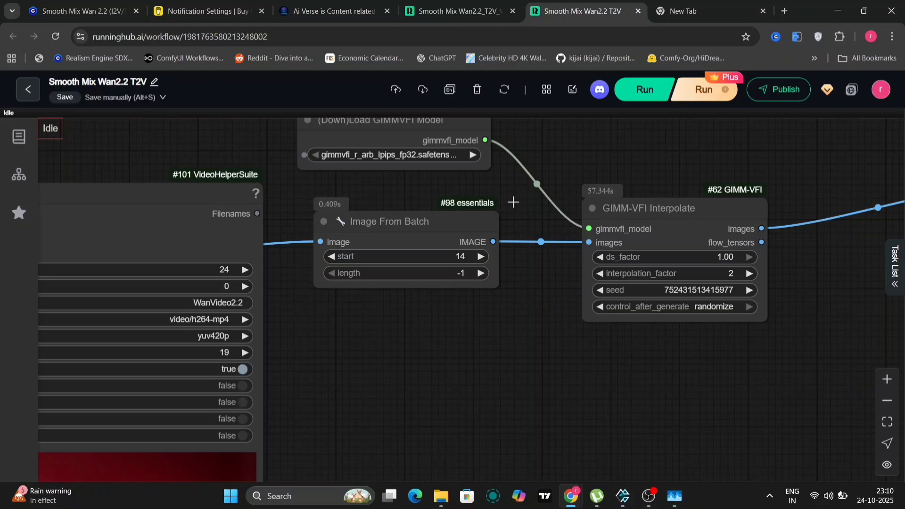
pyautogui.scroll(-2, 621, 372)
pyautogui.moveTo(620, 373); pyautogui.dragTo(473, 174)
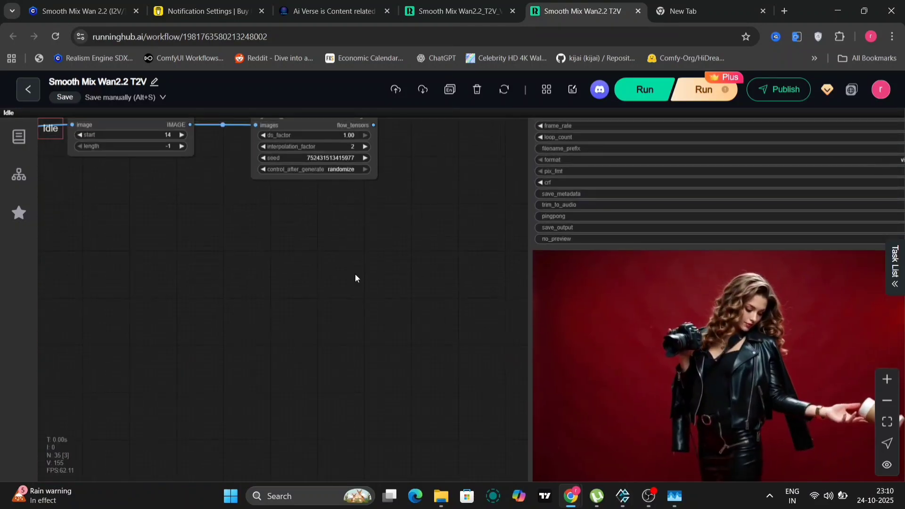
pyautogui.moveTo(396, 318); pyautogui.dragTo(157, 245)
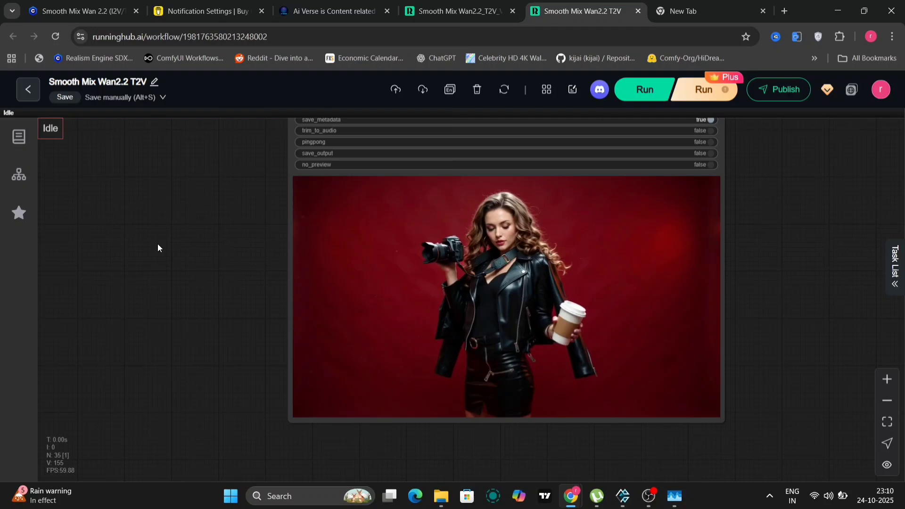
# Download the woman-with-camera clip using Save preview on the video output node.
pyautogui.rightClick(383, 295)
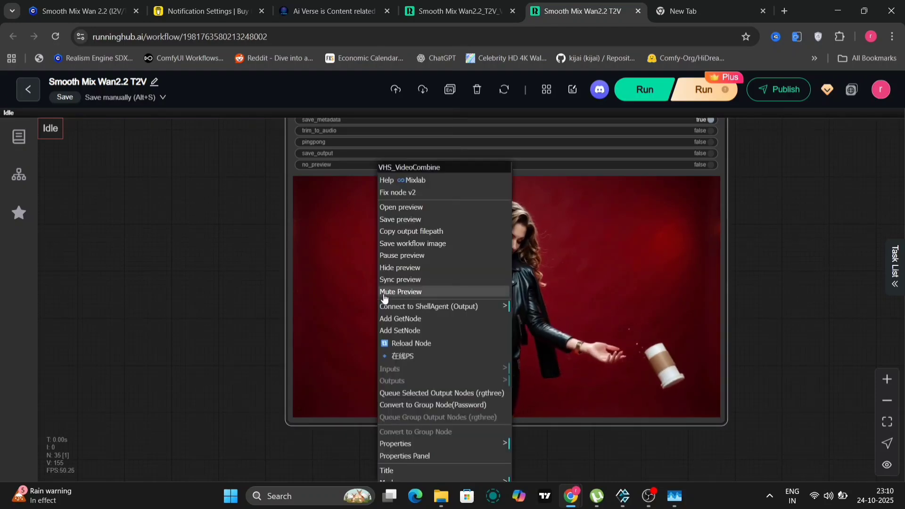
pyautogui.click(439, 220)
pyautogui.scroll(-15, 424, 236)
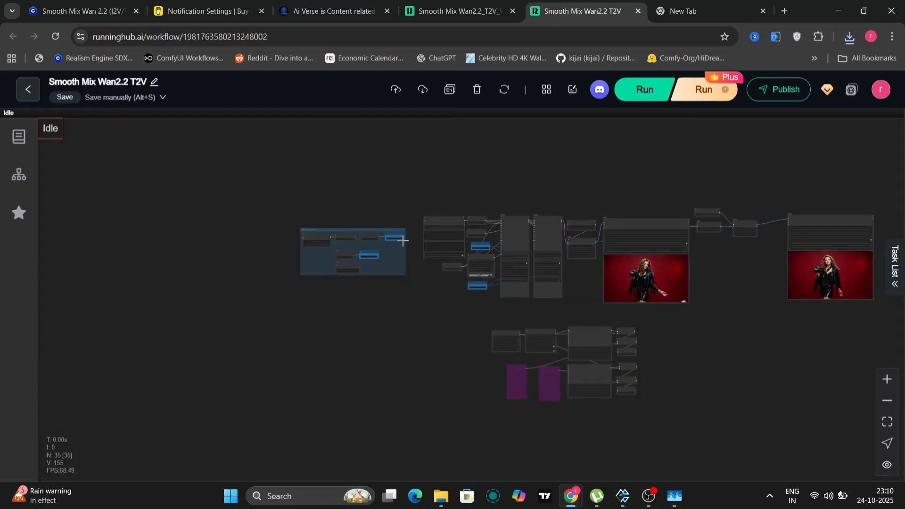
pyautogui.scroll(10, 405, 243)
pyautogui.moveTo(407, 245); pyautogui.dragTo(664, 265)
pyautogui.scroll(5, 313, 256)
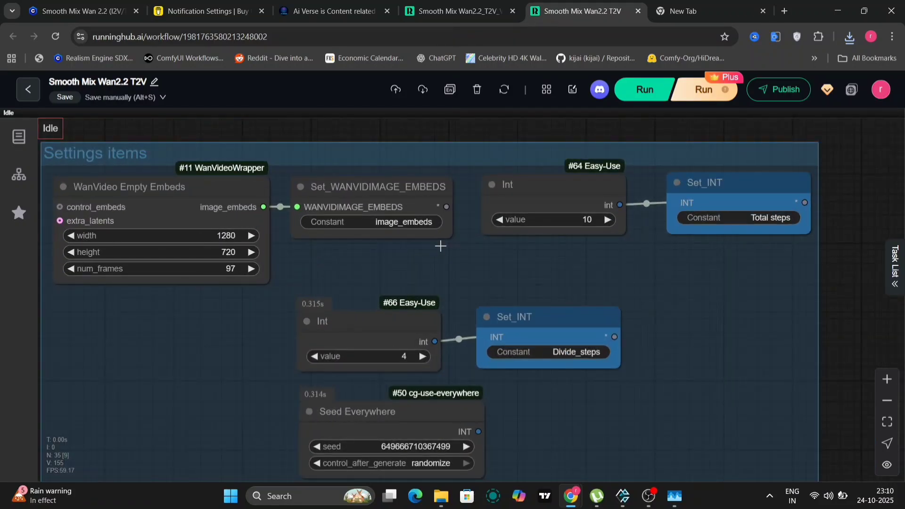
pyautogui.moveTo(451, 260); pyautogui.dragTo(383, 241)
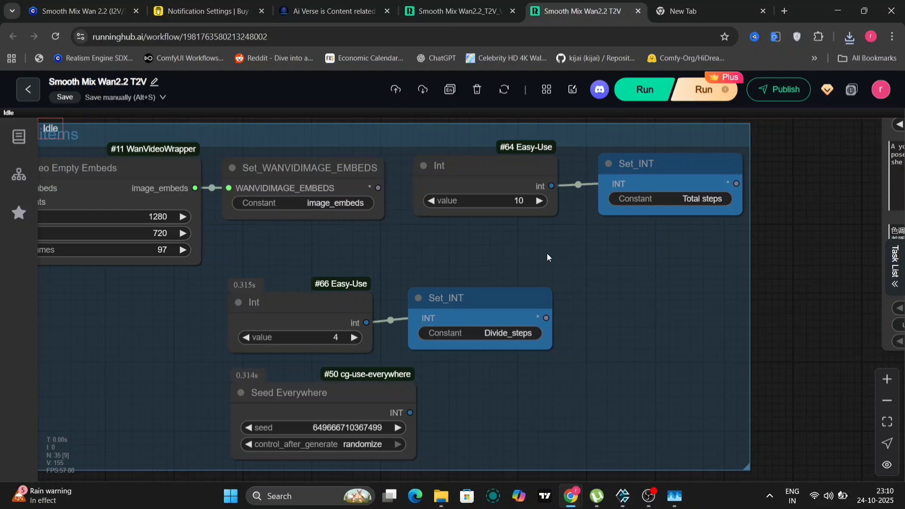
pyautogui.moveTo(846, 351); pyautogui.dragTo(432, 398)
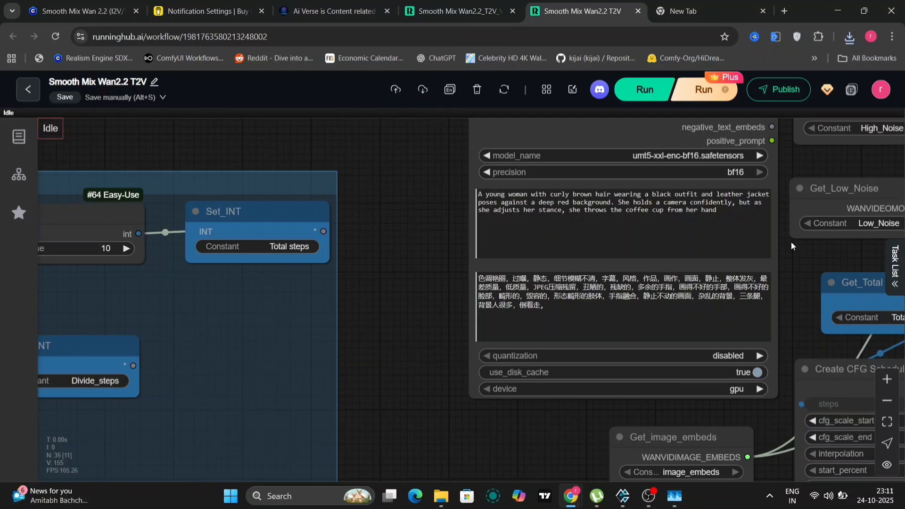
pyautogui.moveTo(813, 268); pyautogui.dragTo(664, 122)
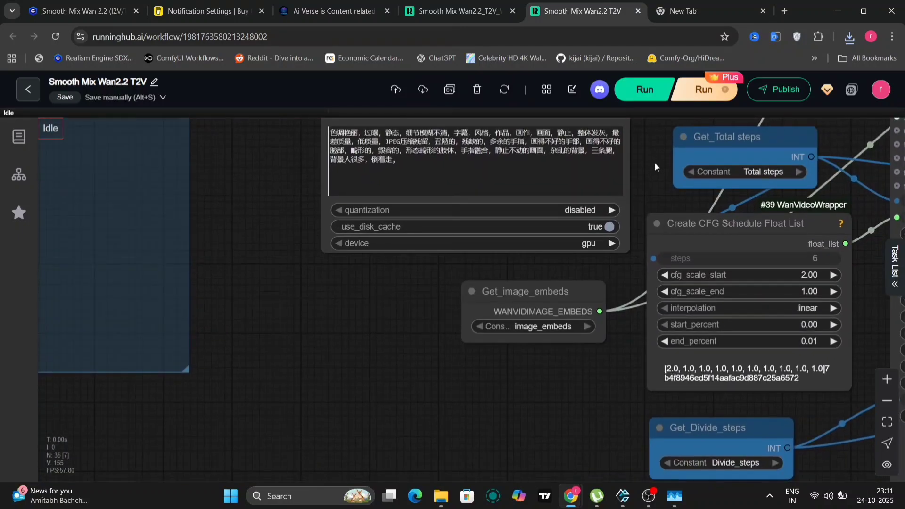
pyautogui.moveTo(655, 162); pyautogui.dragTo(412, 322)
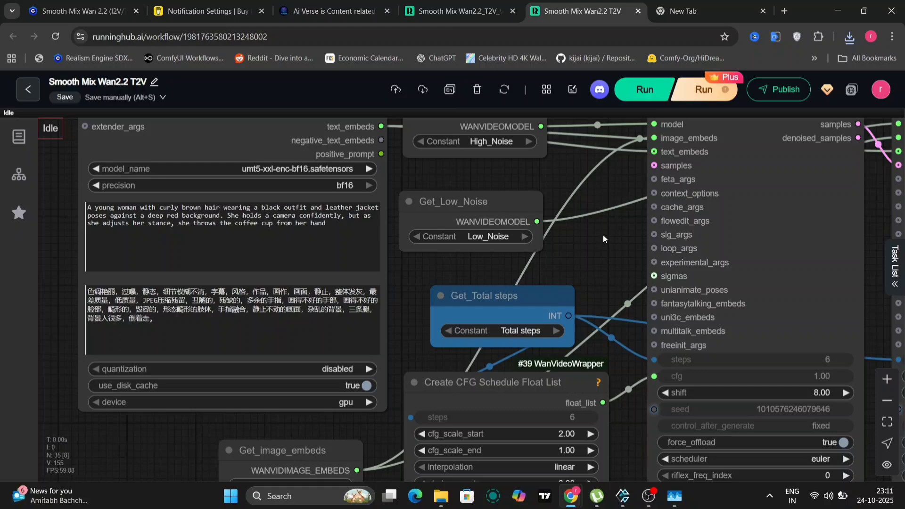
pyautogui.scroll(-5, 603, 239)
pyautogui.scroll(-7, 582, 321)
pyautogui.scroll(6, 481, 318)
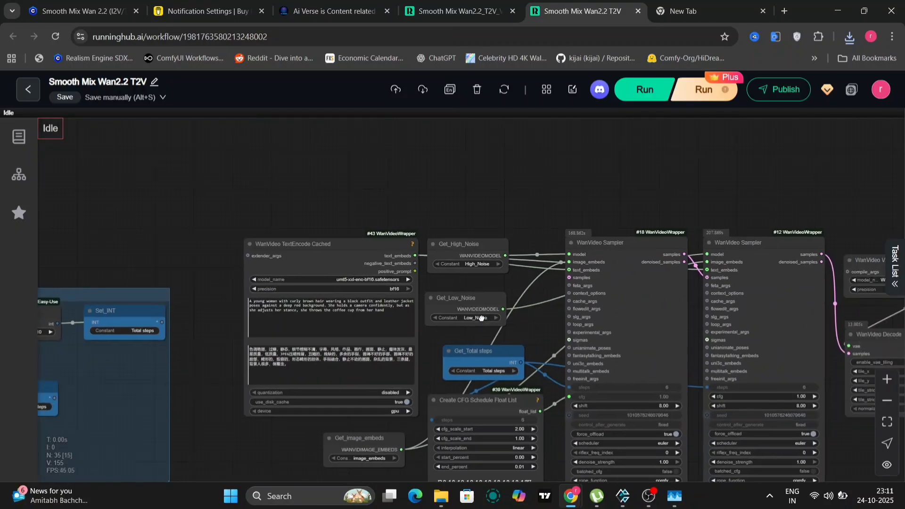
pyautogui.moveTo(481, 318); pyautogui.dragTo(427, 307)
pyautogui.click(407, 296)
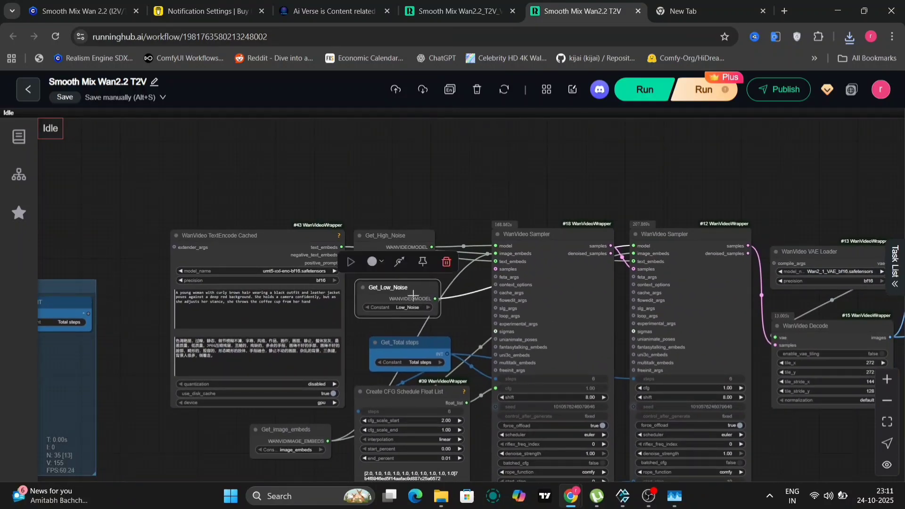
pyautogui.moveTo(333, 195); pyautogui.dragTo(797, 115)
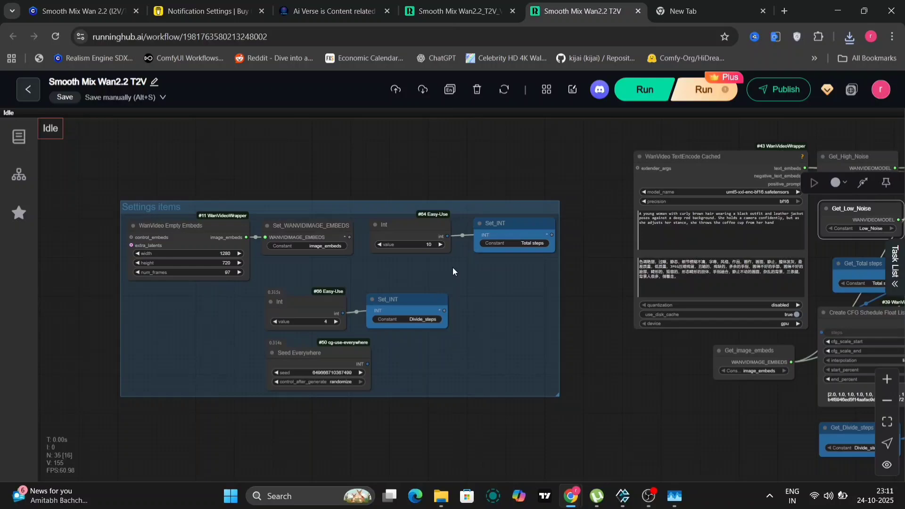
pyautogui.moveTo(651, 380); pyautogui.dragTo(278, 124)
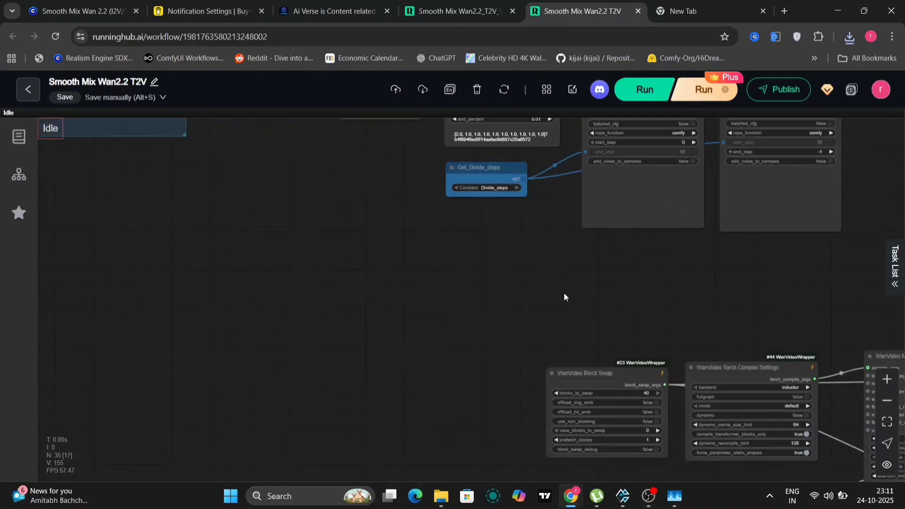
pyautogui.moveTo(564, 297); pyautogui.dragTo(460, 197)
pyautogui.moveTo(510, 289); pyautogui.dragTo(401, 188)
pyautogui.moveTo(561, 295); pyautogui.dragTo(300, 350)
pyautogui.scroll(5, 586, 313)
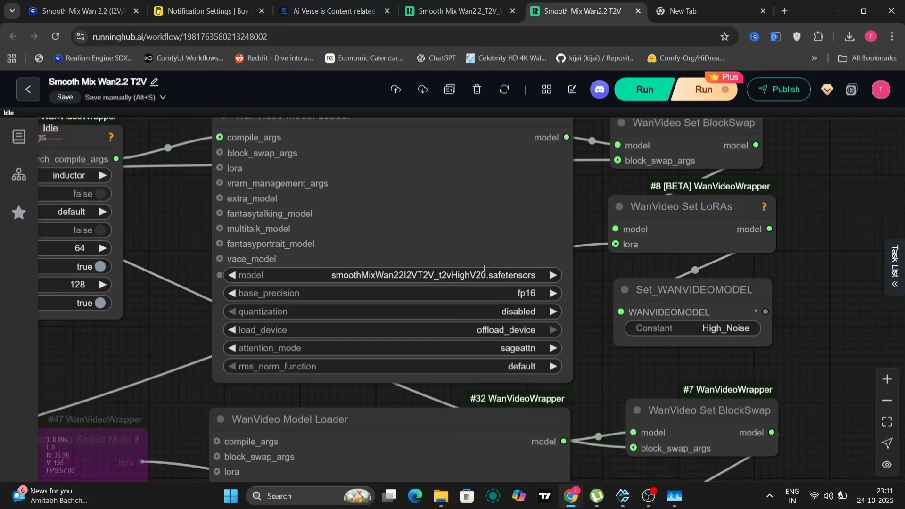
# Close the extra Smooth Mix Wan2.2_T2V tab and view the euler sampler settings (shift 8.00).
pyautogui.moveTo(612, 379); pyautogui.dragTo(582, 169)
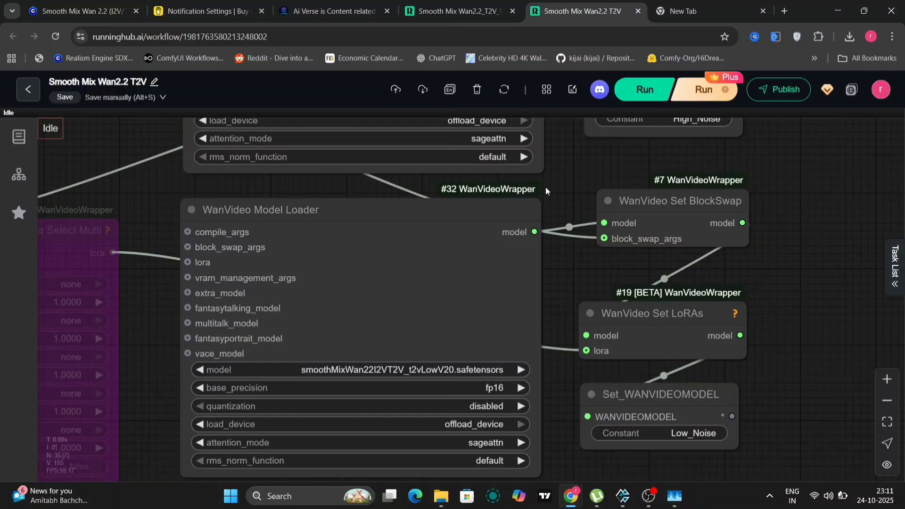
pyautogui.click(513, 11)
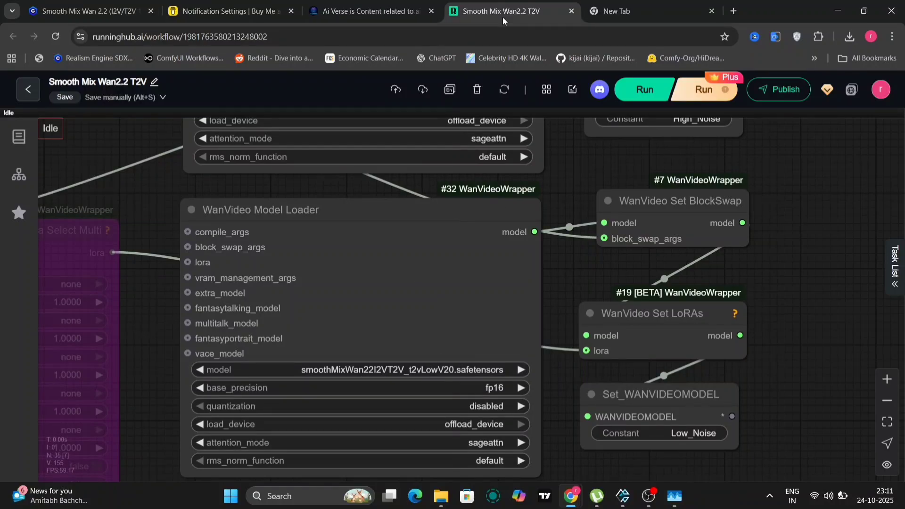
pyautogui.scroll(-3, 549, 307)
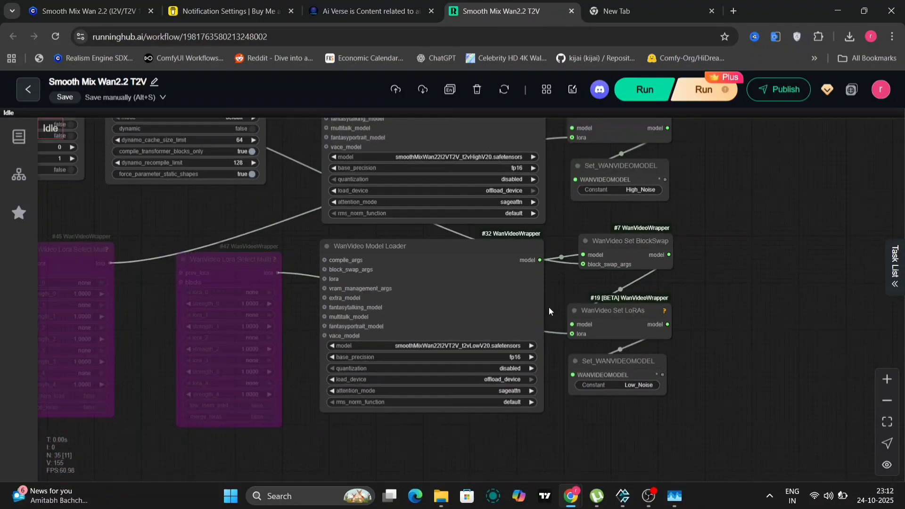
pyautogui.scroll(5, 548, 307)
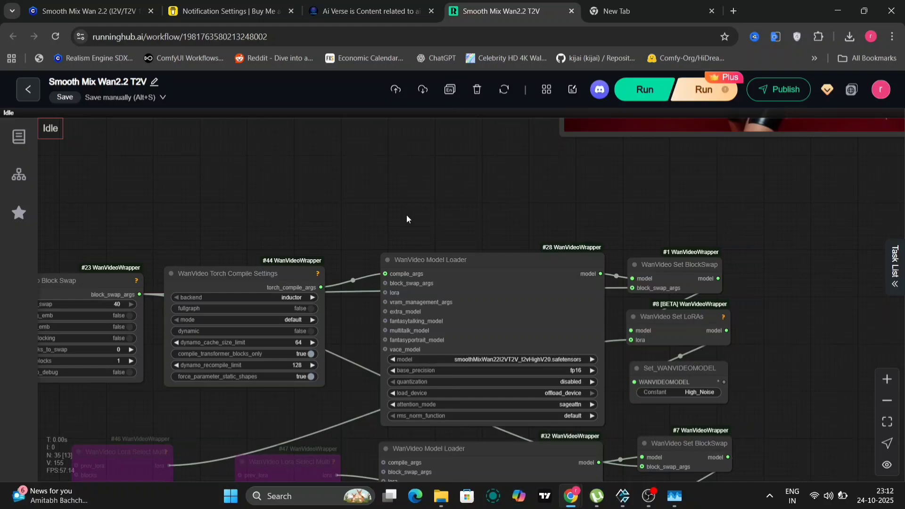
pyautogui.scroll(5, 407, 215)
pyautogui.moveTo(404, 287); pyautogui.dragTo(793, 392)
pyautogui.scroll(3, 713, 313)
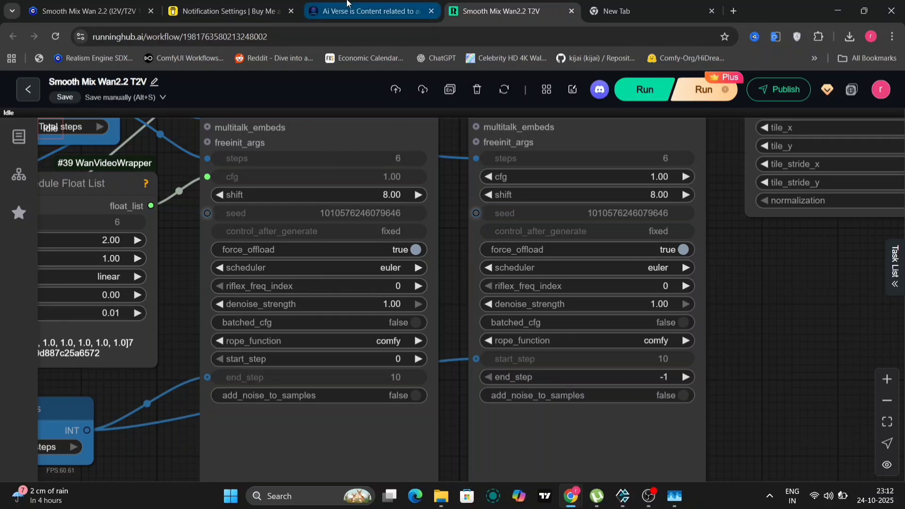
# Return to the Civitai page's Recommended Settings: 4 or 6 steps, CFG 1, UniPC/Simple.
pyautogui.click(85, 11)
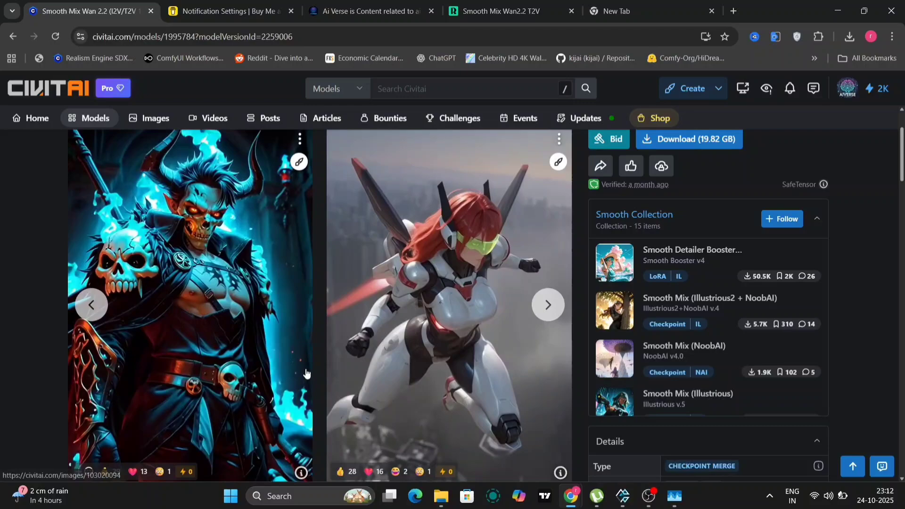
pyautogui.scroll(-10, 306, 374)
pyautogui.scroll(8, 283, 386)
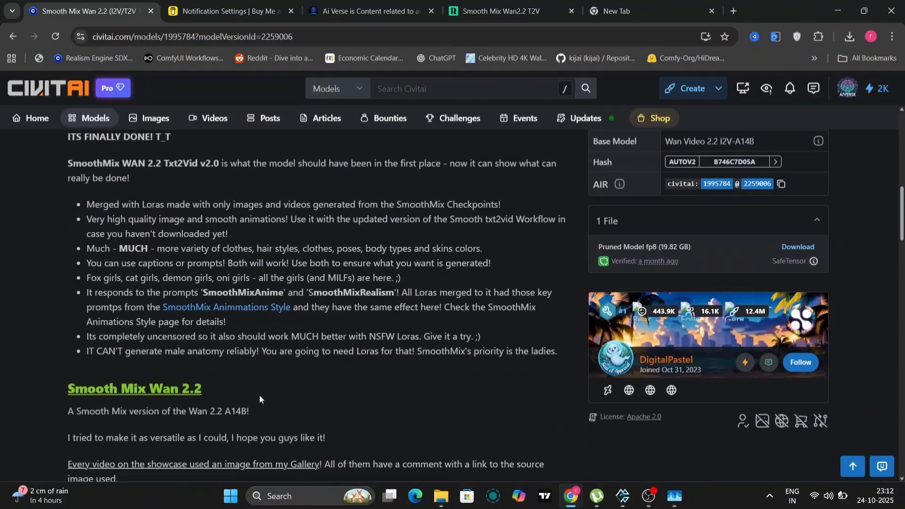
pyautogui.scroll(-1, 279, 381)
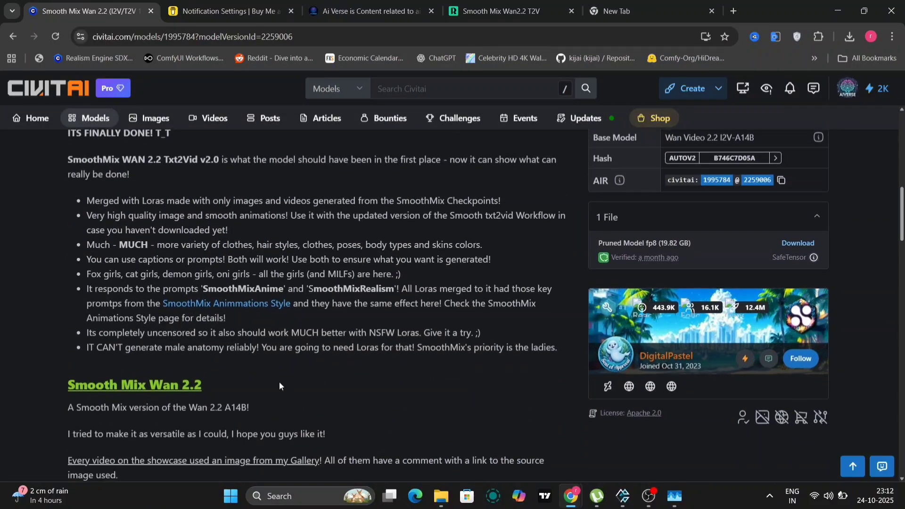
pyautogui.scroll(-6, 279, 381)
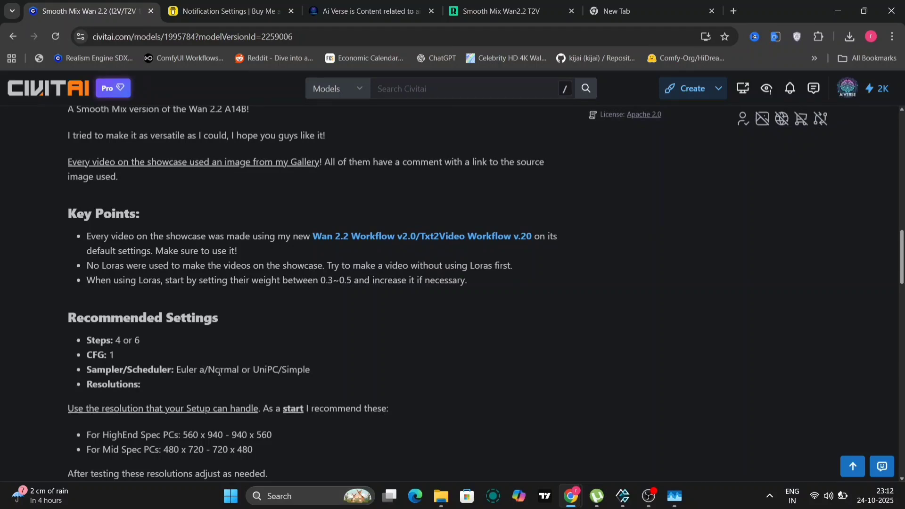
# Change the left and right WanVideo sampler schedulers from euler to unipc.
pyautogui.click(503, 5)
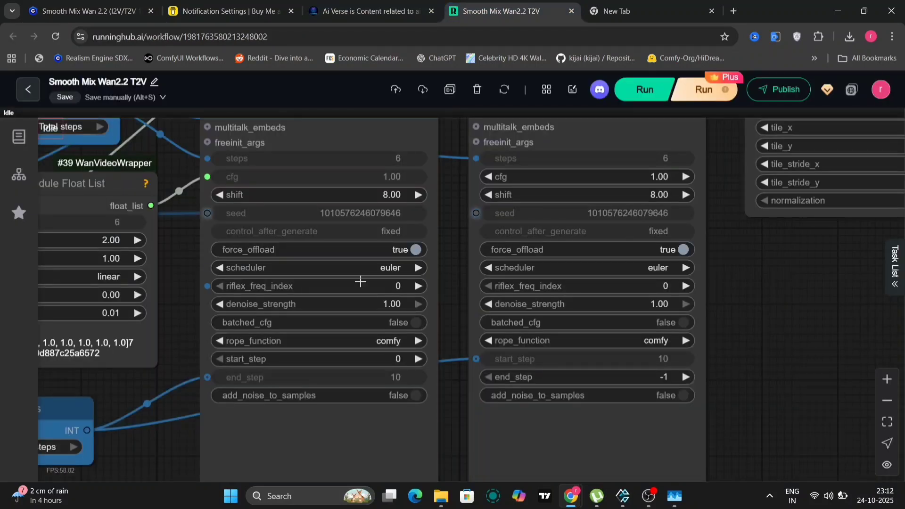
pyautogui.click(396, 267)
pyautogui.scroll(-1, 449, 358)
pyautogui.click(389, 267)
pyautogui.click(404, 270)
pyautogui.click(599, 273)
pyautogui.click(656, 282)
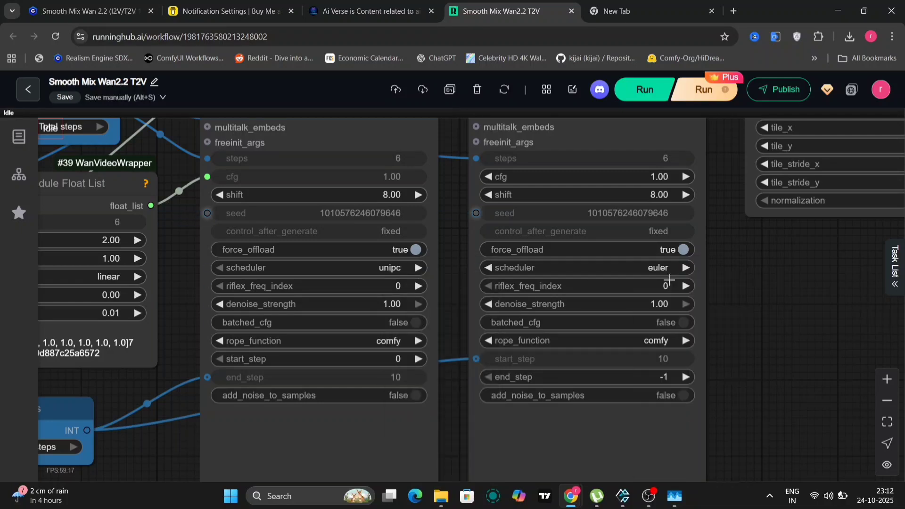
pyautogui.click(97, 3)
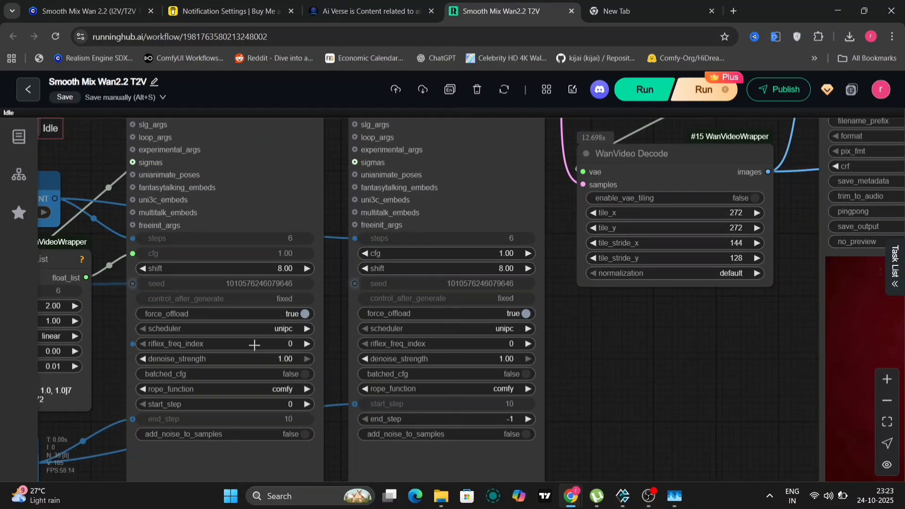
# Center the woman-with-camera video preview, then open and dismiss its options menu.
pyautogui.scroll(-5, 704, 404)
pyautogui.moveTo(703, 400); pyautogui.dragTo(241, 295)
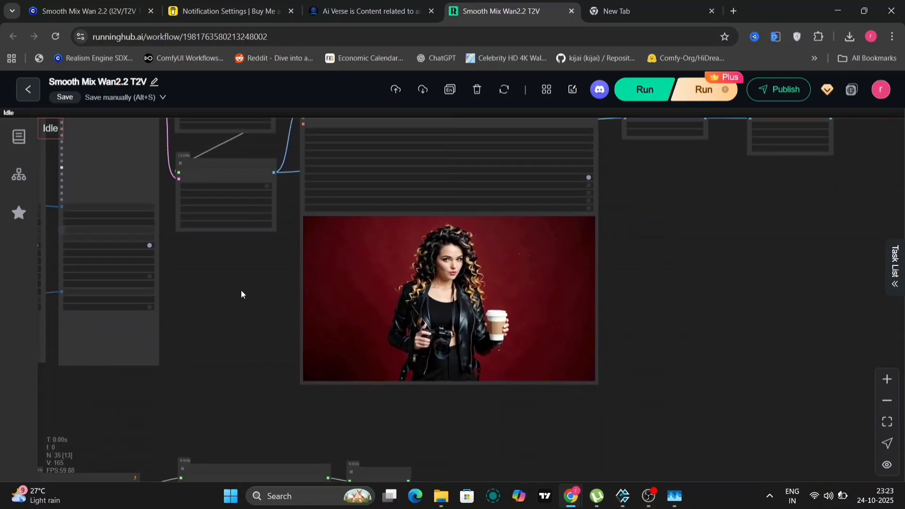
pyautogui.scroll(3, 657, 278)
pyautogui.moveTo(657, 279); pyautogui.dragTo(797, 265)
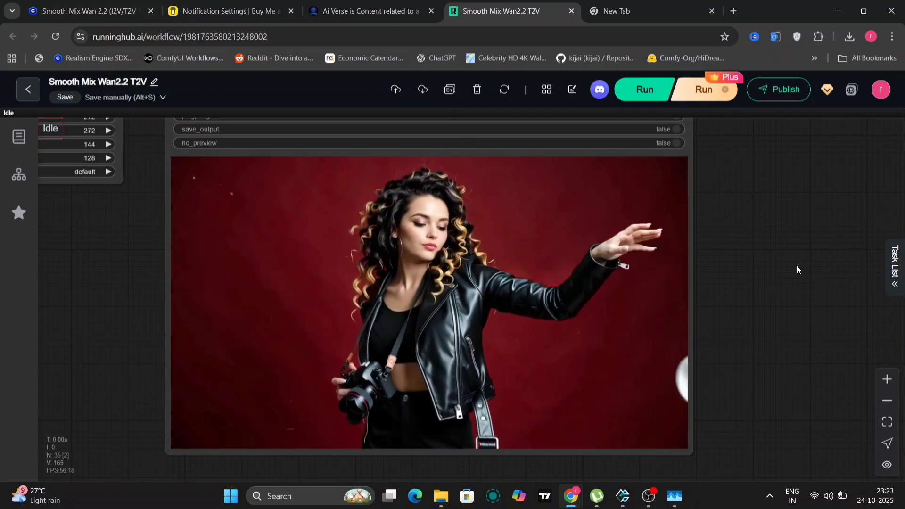
pyautogui.rightClick(523, 293)
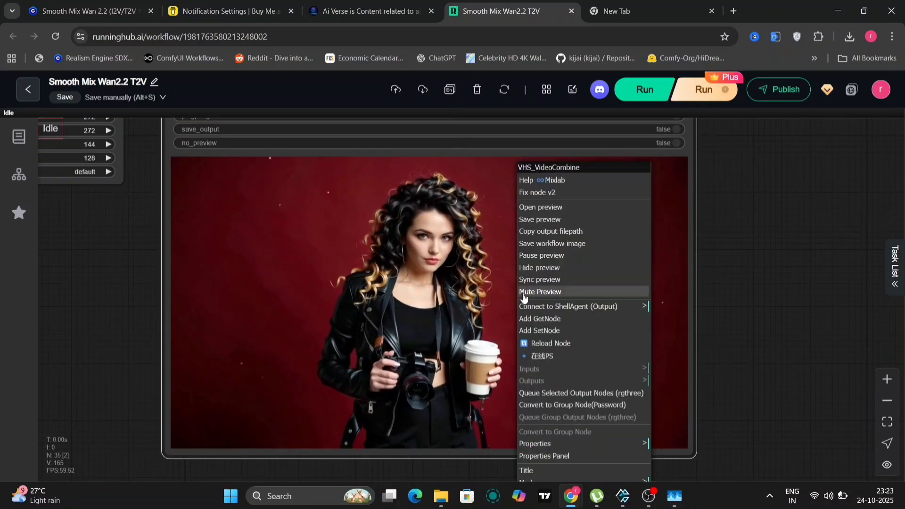
pyautogui.click(775, 251)
# Move to the next video output preview and open its context menu.
pyautogui.scroll(-3, 775, 252)
pyautogui.moveTo(775, 252); pyautogui.dragTo(158, 277)
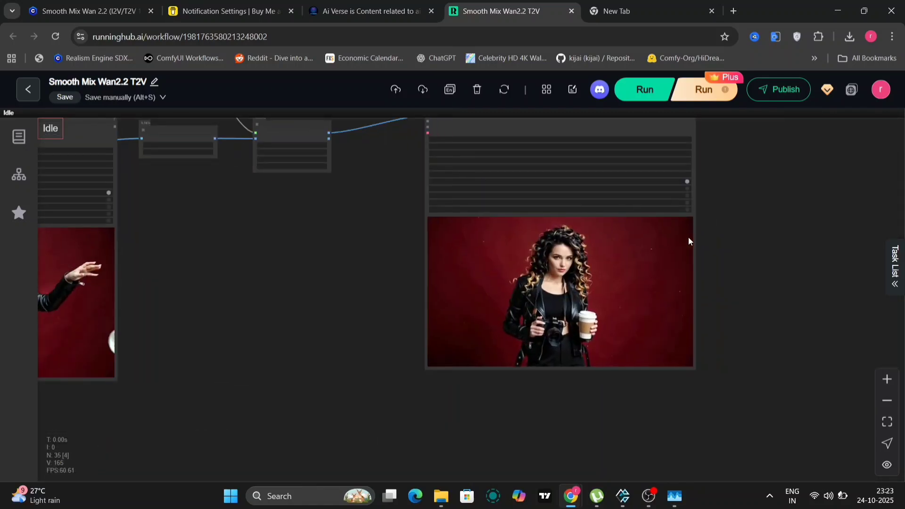
pyautogui.scroll(5, 699, 238)
pyautogui.scroll(-3, 699, 234)
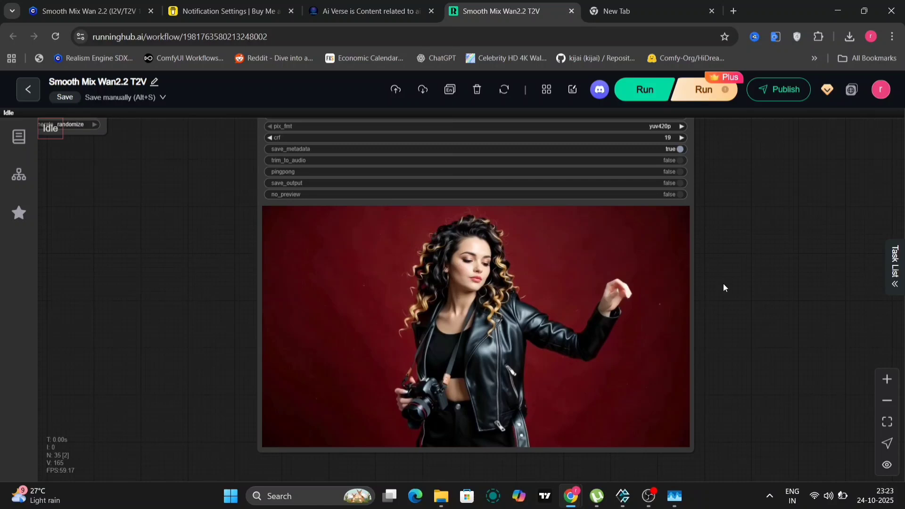
pyautogui.rightClick(538, 327)
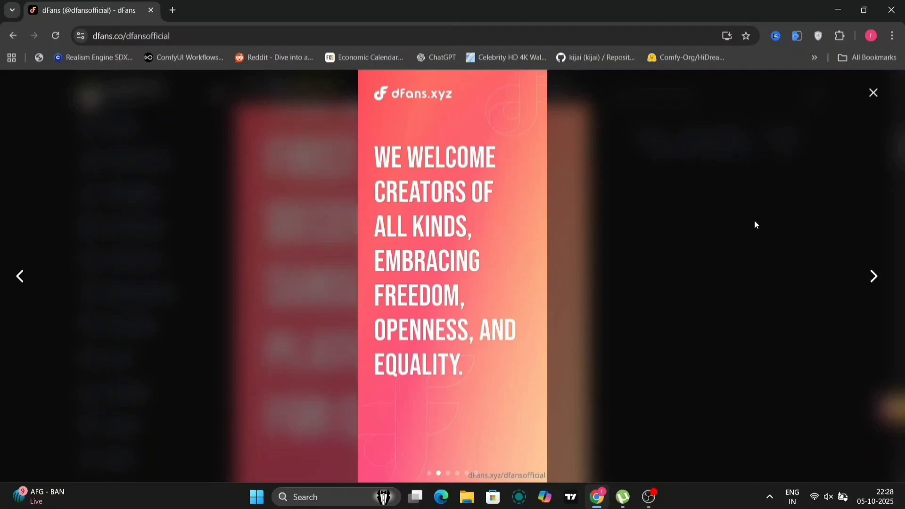
# View the dFans story and the promo slideshow: NO ID, global payouts, monetize and AI slides.
pyautogui.click(876, 283)
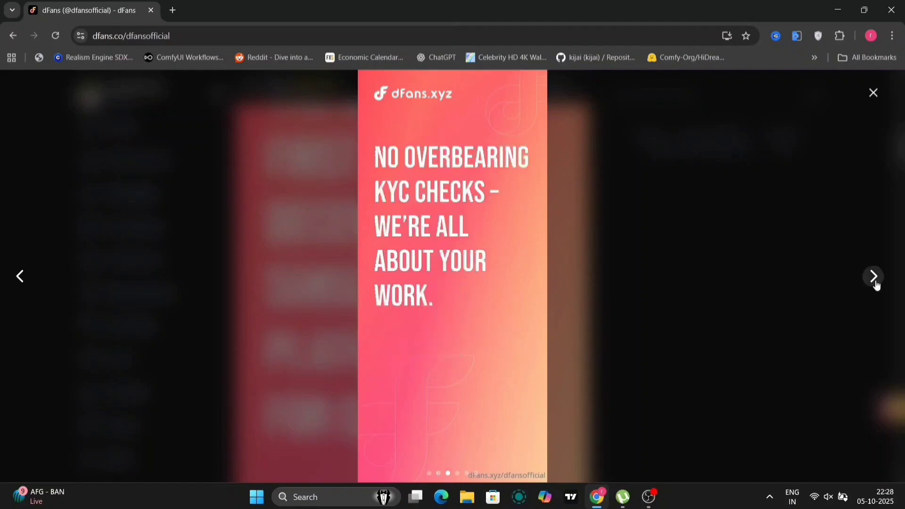
pyautogui.click(874, 93)
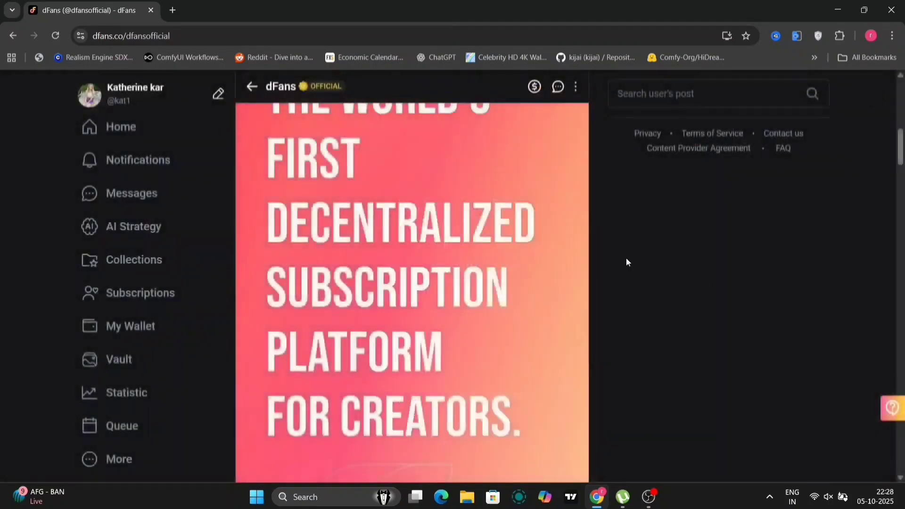
pyautogui.click(550, 305)
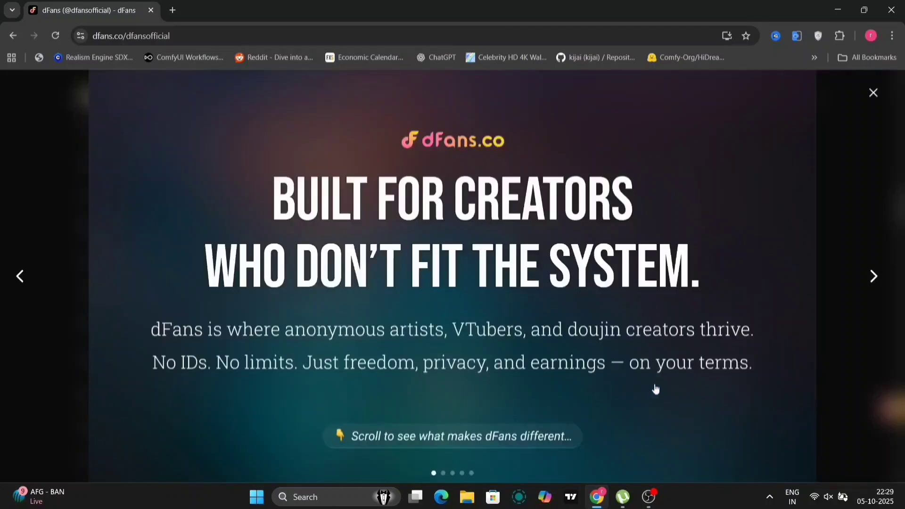
pyautogui.click(873, 278)
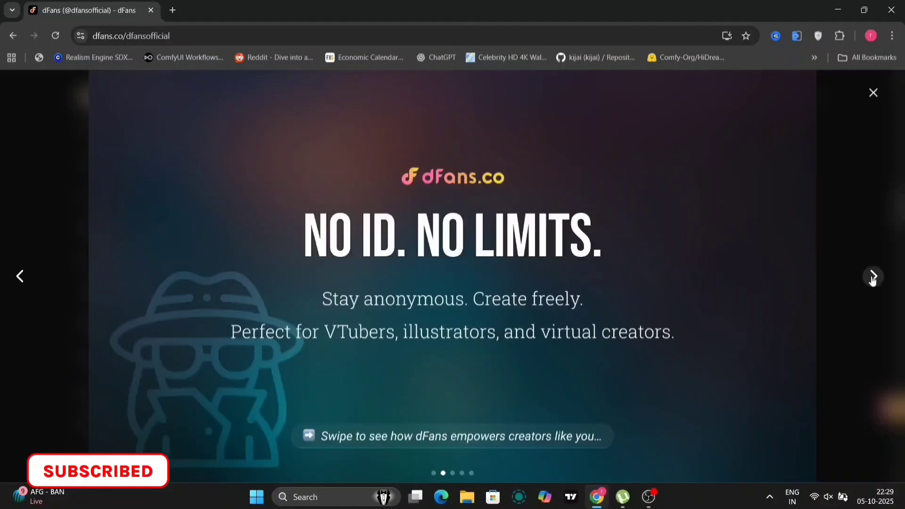
pyautogui.click(872, 279)
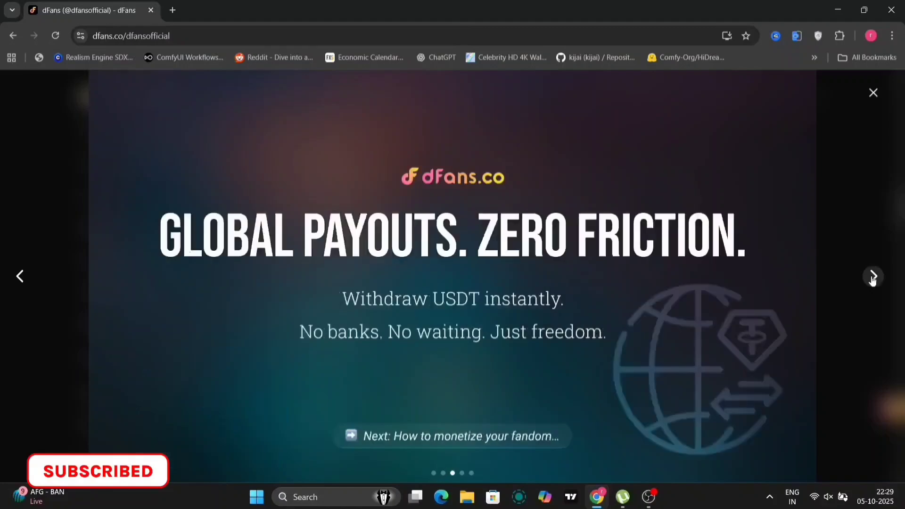
pyautogui.click(872, 279)
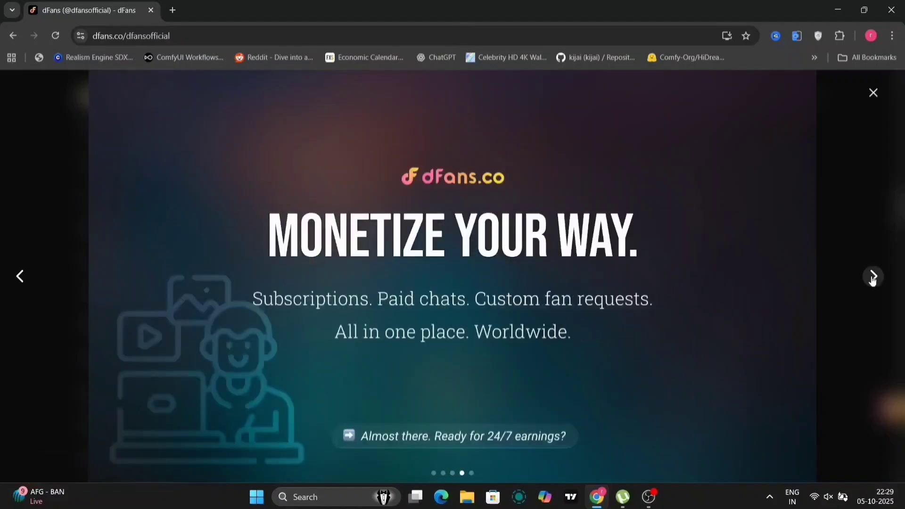
pyautogui.click(872, 278)
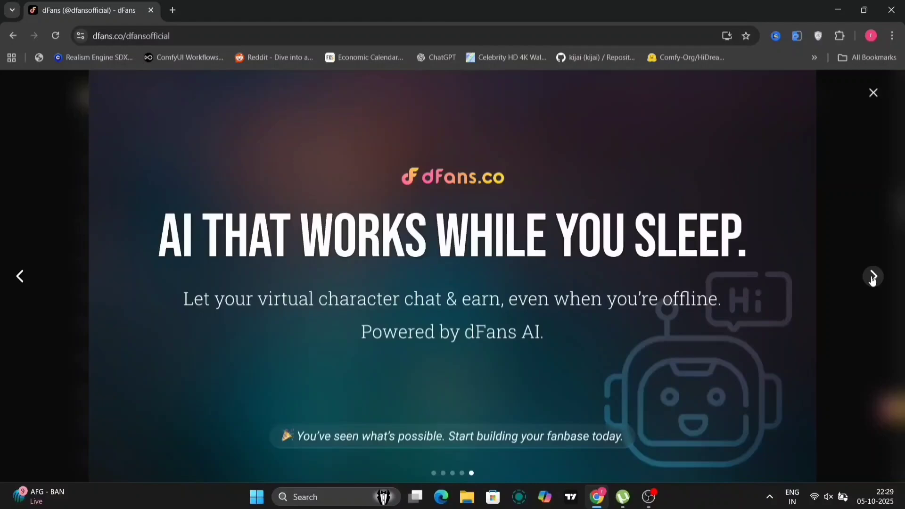
pyautogui.click(872, 278)
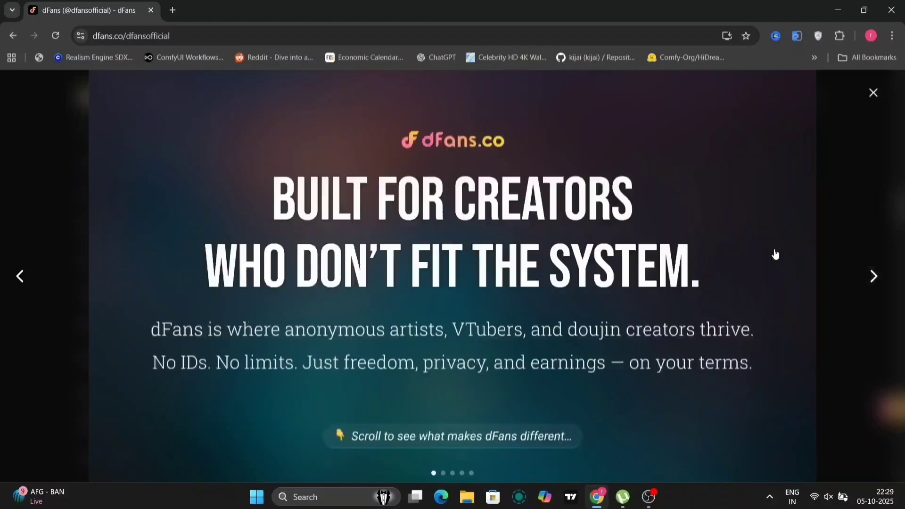
pyautogui.click(873, 93)
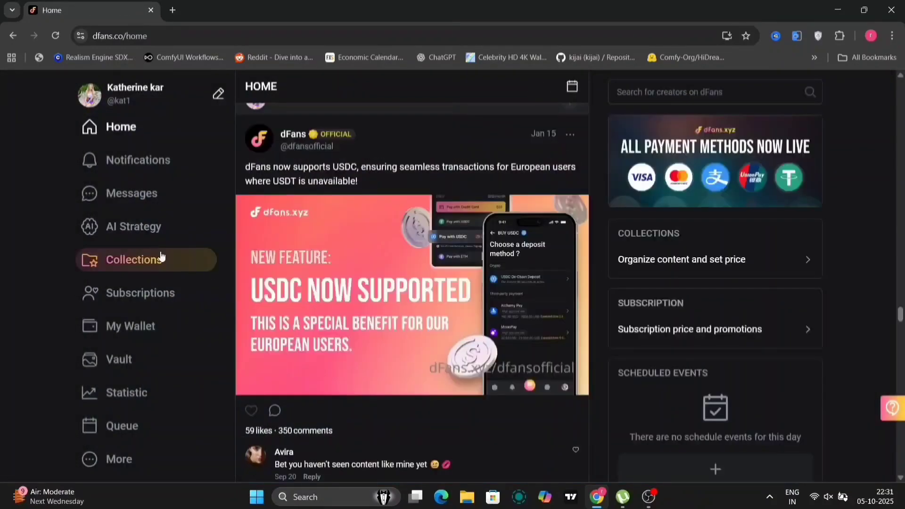
# Review the AI Chat Assistant settings and the 2025-09-16 to 2025-09-29 analytics report.
pyautogui.click(121, 228)
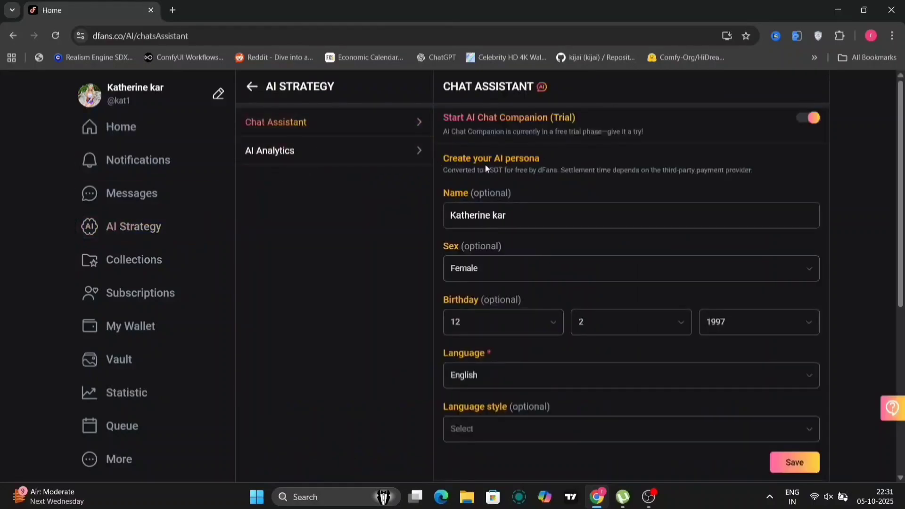
pyautogui.scroll(-5, 688, 172)
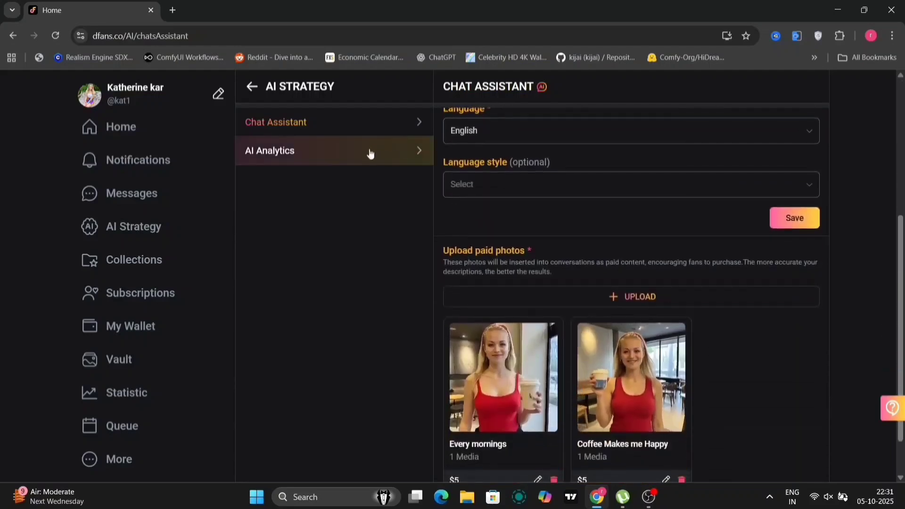
pyautogui.click(370, 151)
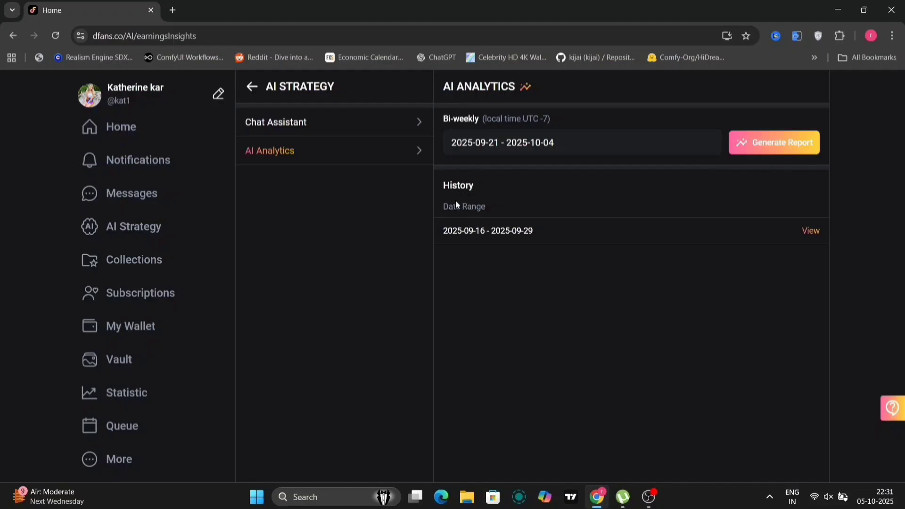
pyautogui.click(811, 236)
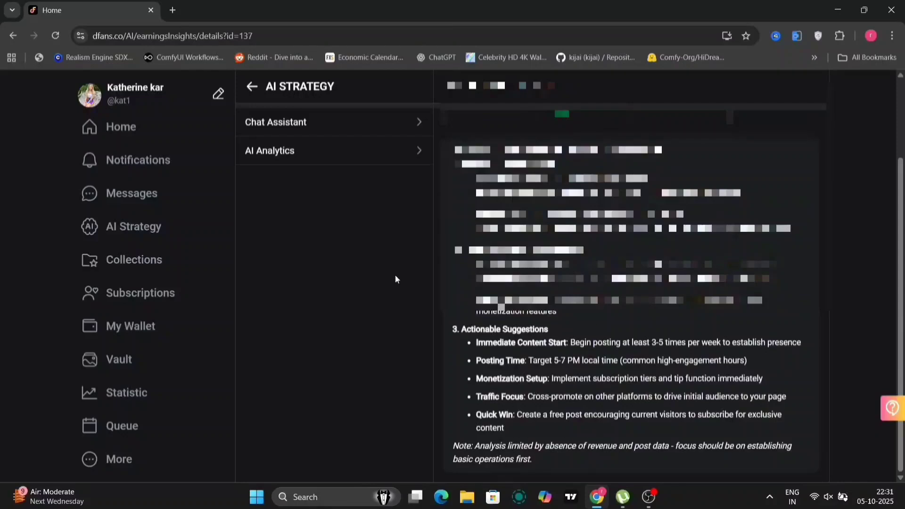
# Go through the official dFans stories on chatbot setup and persona configuration.
pyautogui.click(137, 160)
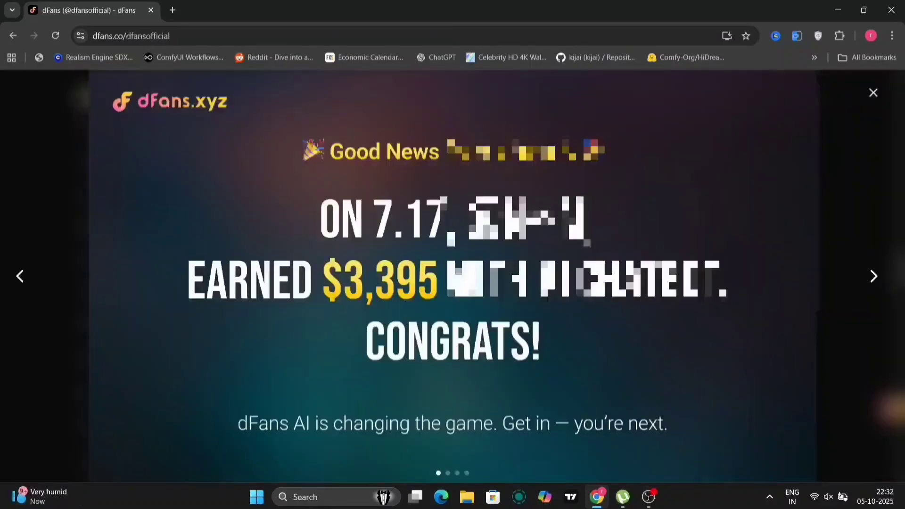
pyautogui.click(874, 276)
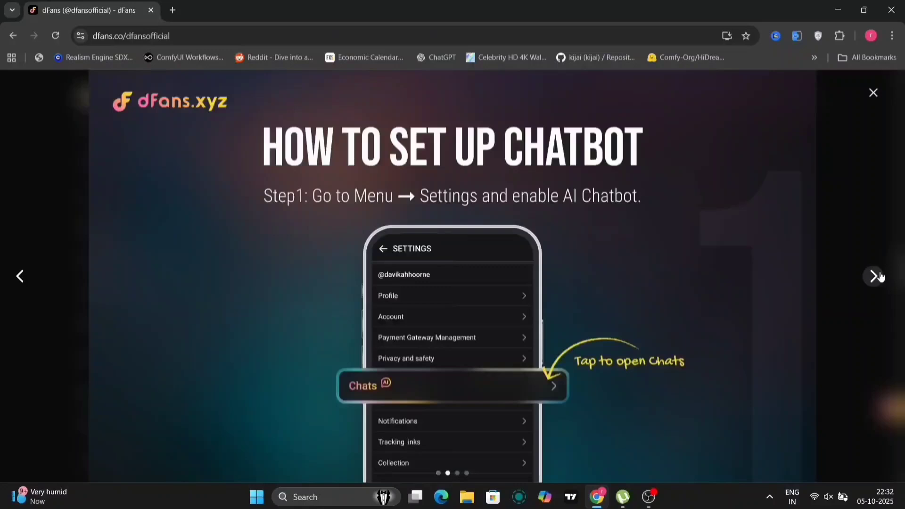
pyautogui.click(876, 276)
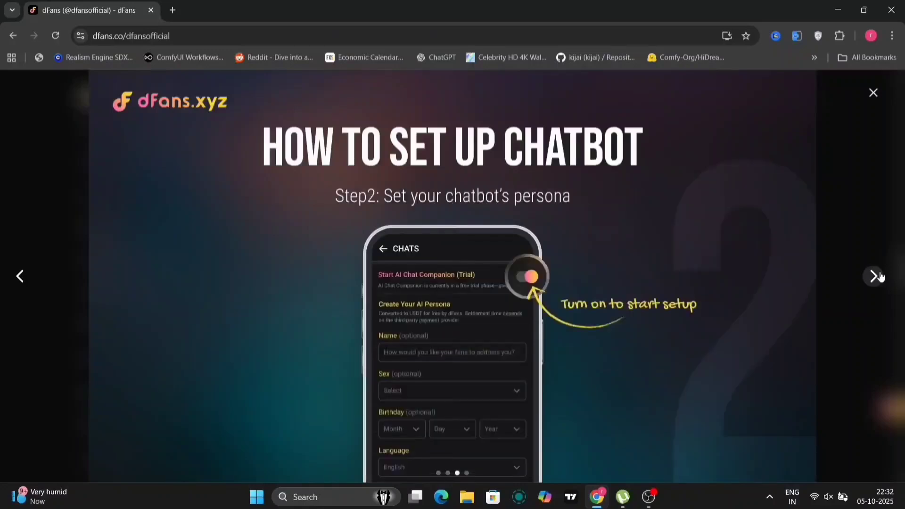
pyautogui.click(875, 277)
pyautogui.click(875, 277)
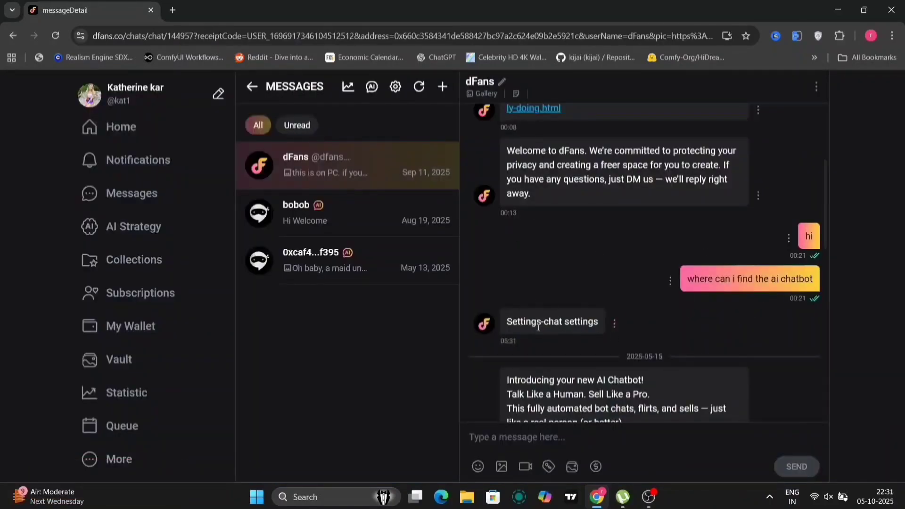
# Scroll the dFans chat to the support reply on finding Referrals on PC versus phone.
pyautogui.scroll(-3, 660, 323)
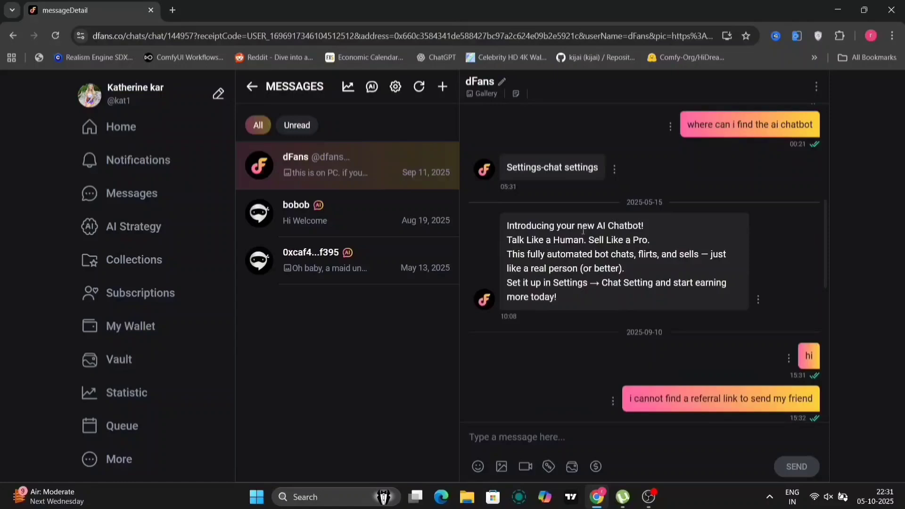
pyautogui.scroll(-1, 709, 344)
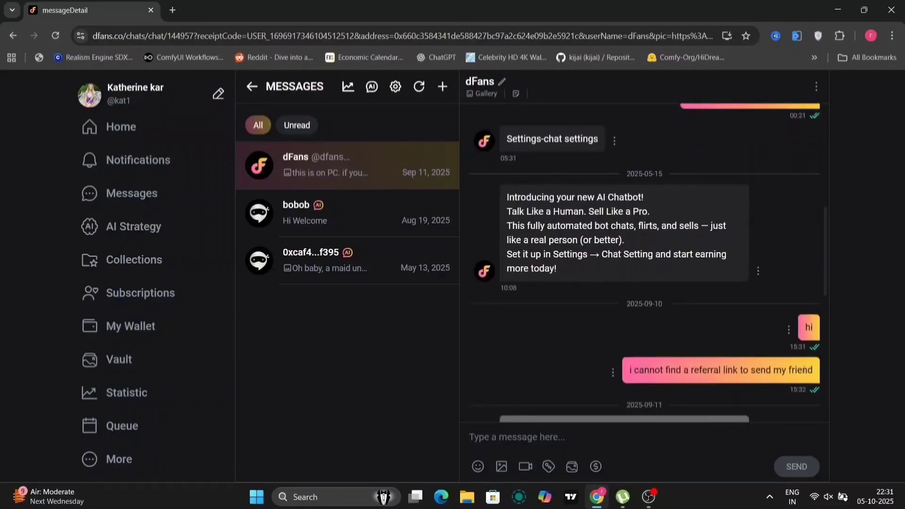
pyautogui.scroll(-4, 760, 371)
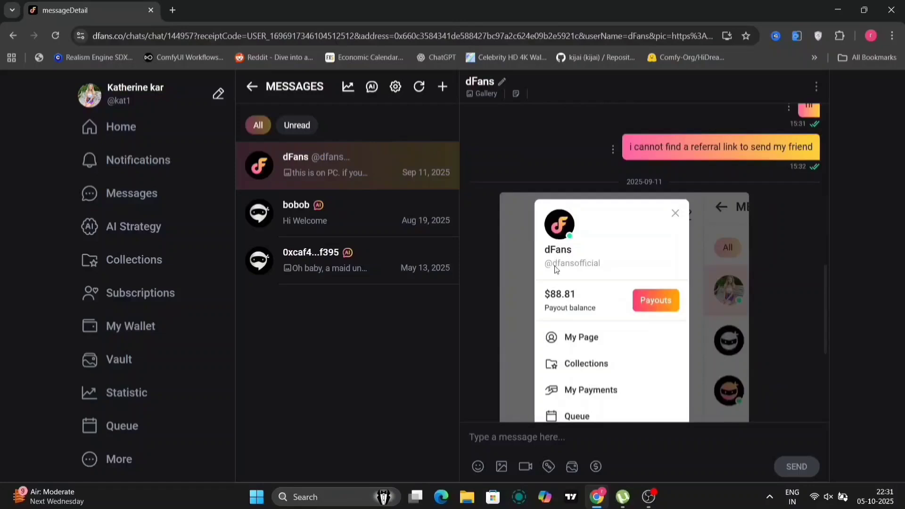
pyautogui.scroll(-3, 629, 347)
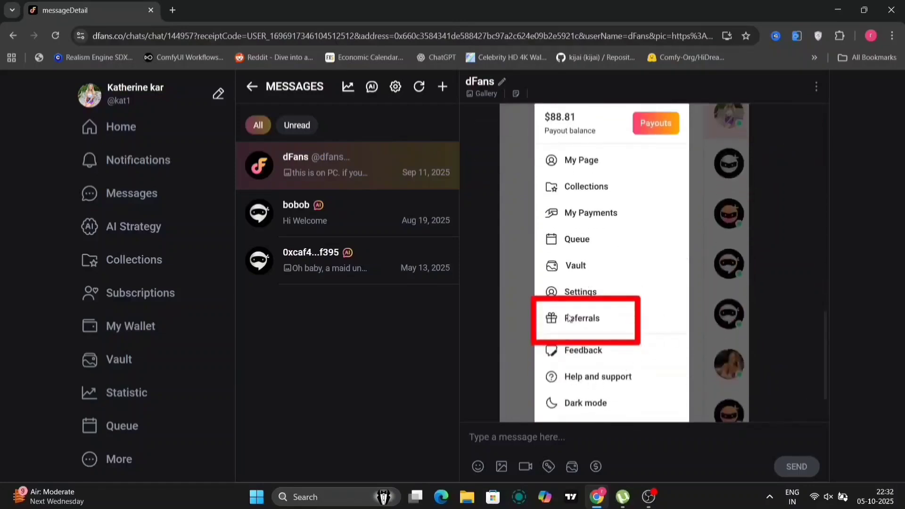
pyautogui.scroll(-2, 625, 316)
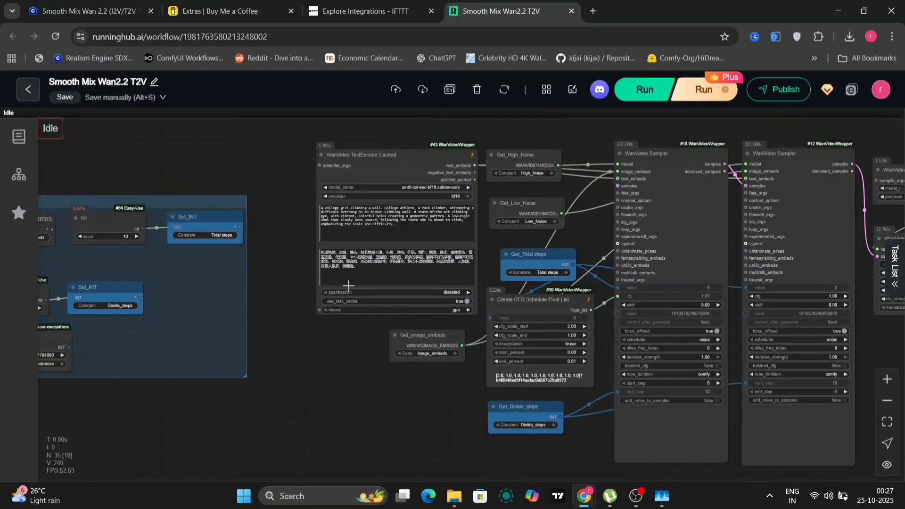
pyautogui.scroll(5, 302, 204)
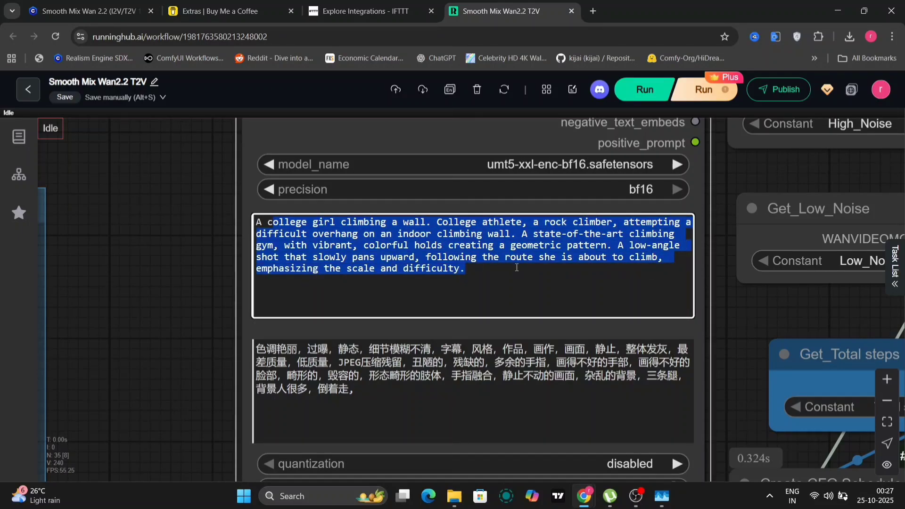
# Deselect the prompt text and center the Video Combine preview of the climbing girl.
pyautogui.click(764, 329)
pyautogui.scroll(-5, 765, 330)
pyautogui.scroll(3, 669, 384)
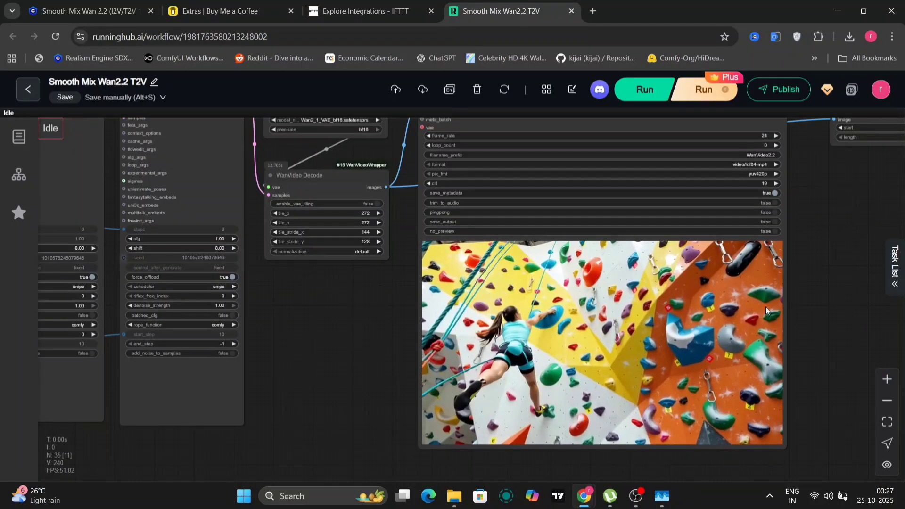
pyautogui.scroll(3, 813, 308)
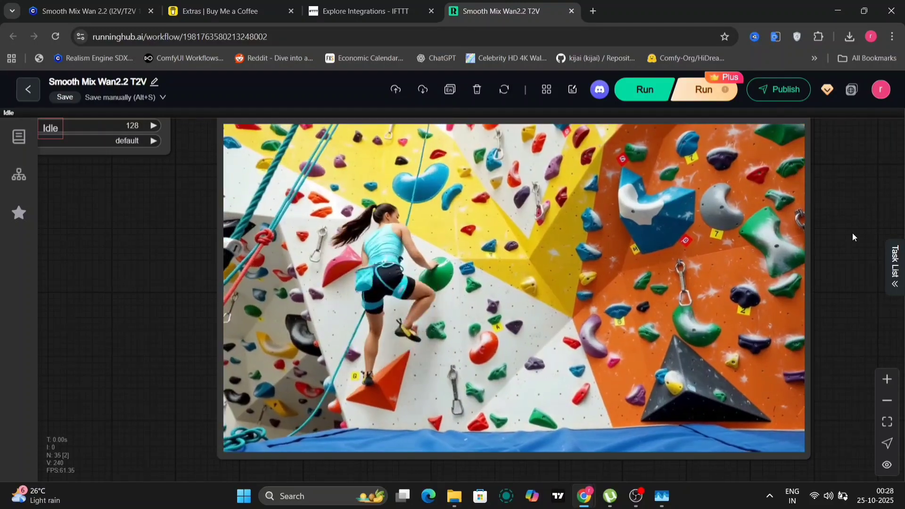
pyautogui.scroll(-4, 852, 233)
pyautogui.moveTo(852, 233); pyautogui.dragTo(748, 376)
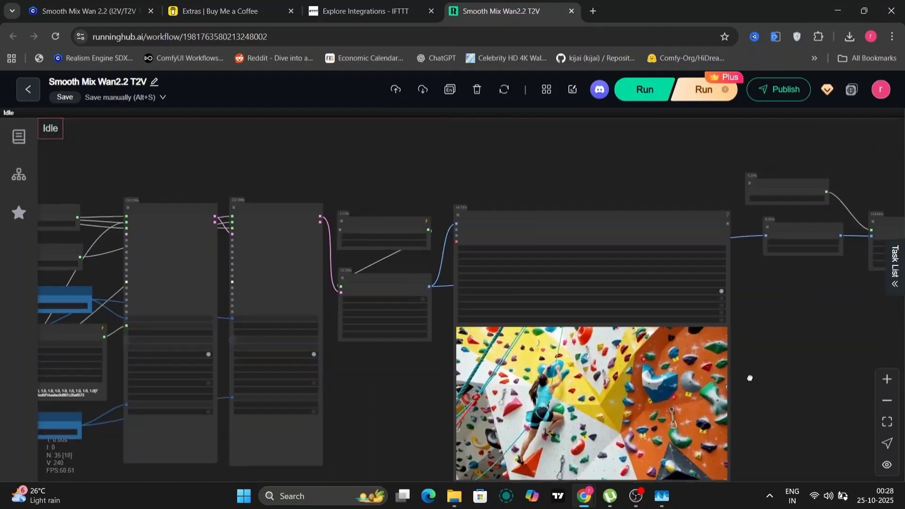
pyautogui.scroll(5, 745, 262)
pyautogui.scroll(-3, 317, 208)
pyautogui.scroll(5, 329, 240)
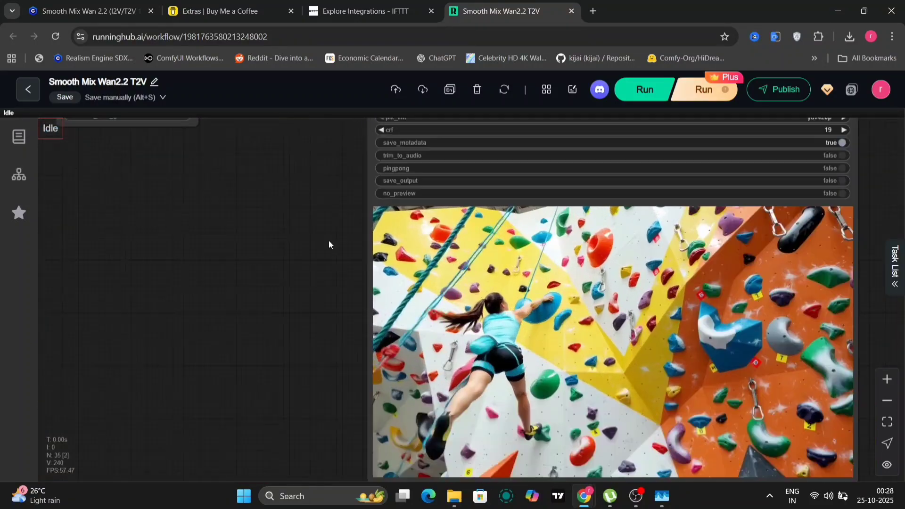
pyautogui.moveTo(329, 241); pyautogui.dragTo(158, 159)
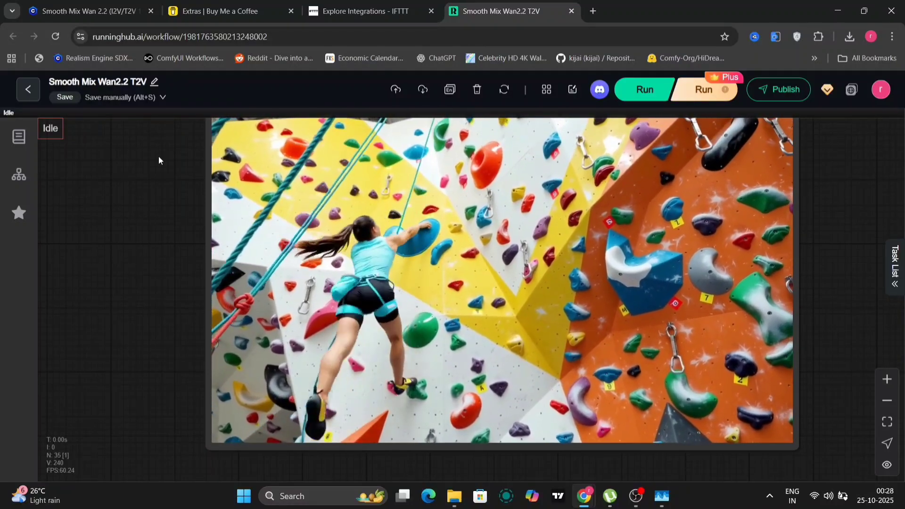
pyautogui.scroll(2, 163, 177)
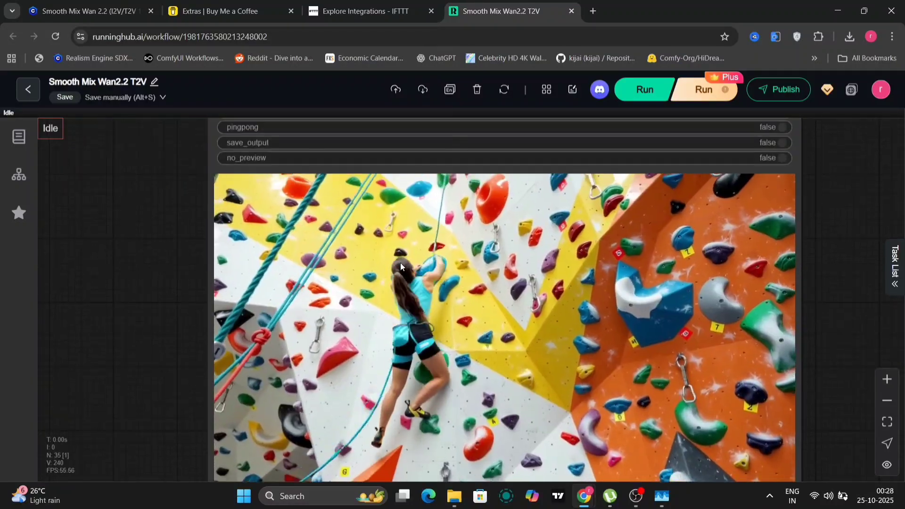
# Download the climbing-wall video from the Video Combine node's context menu.
pyautogui.rightClick(400, 262)
pyautogui.click(436, 238)
pyautogui.scroll(-2, 142, 350)
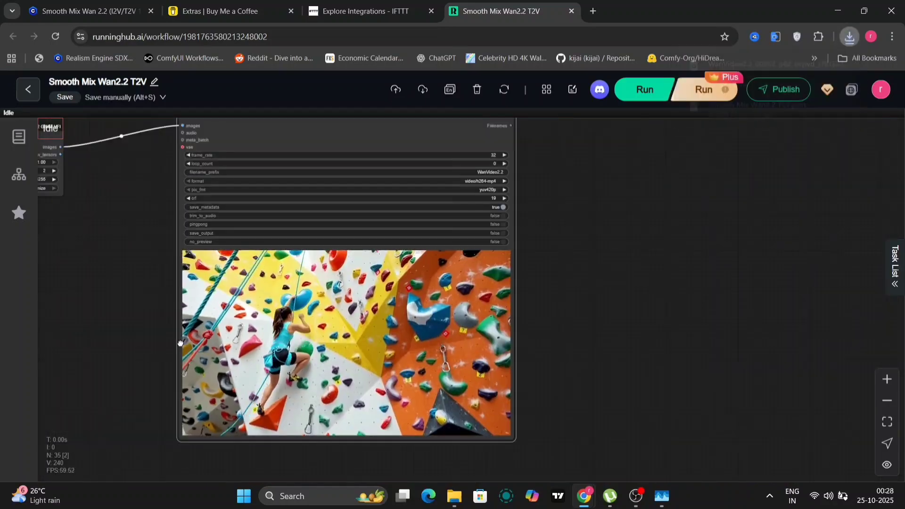
pyautogui.moveTo(141, 350); pyautogui.dragTo(680, 317)
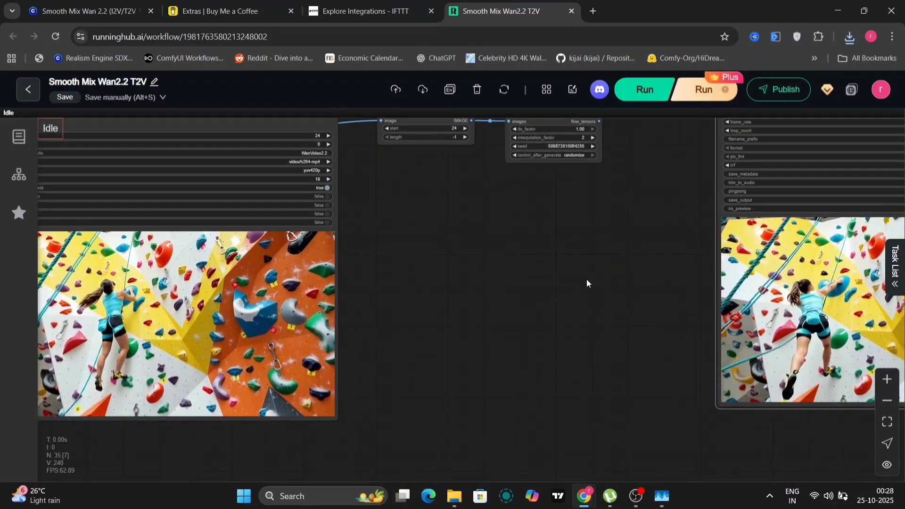
# Inspect the I2V graph: 832×480 size, 121 frames, SmoothMix I2V High/Low loaders, and camera prompt.
pyautogui.moveTo(587, 280); pyautogui.dragTo(324, 348)
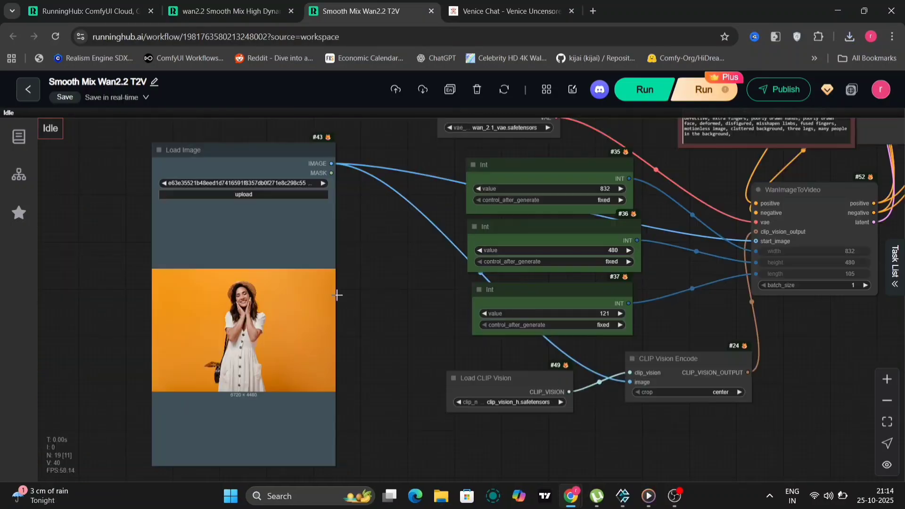
pyautogui.moveTo(421, 332); pyautogui.dragTo(144, 409)
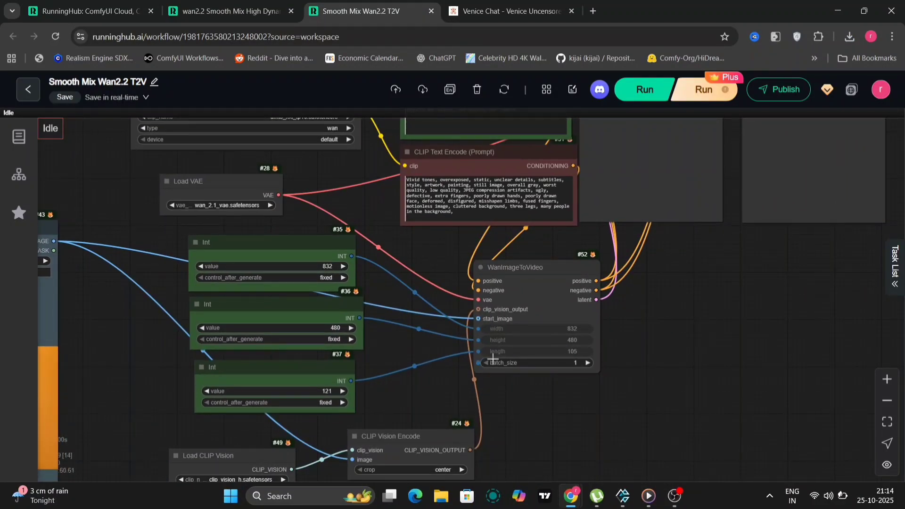
pyautogui.moveTo(399, 404); pyautogui.dragTo(431, 354)
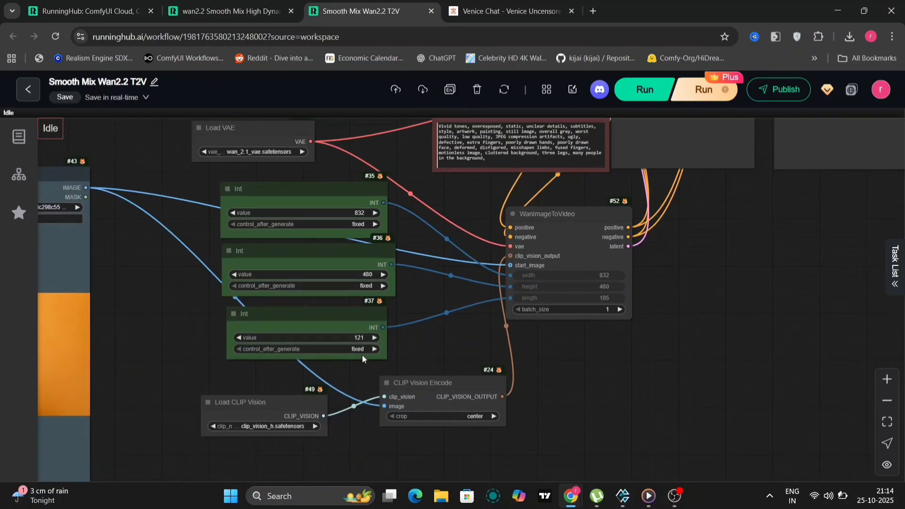
pyautogui.moveTo(423, 209); pyautogui.dragTo(497, 453)
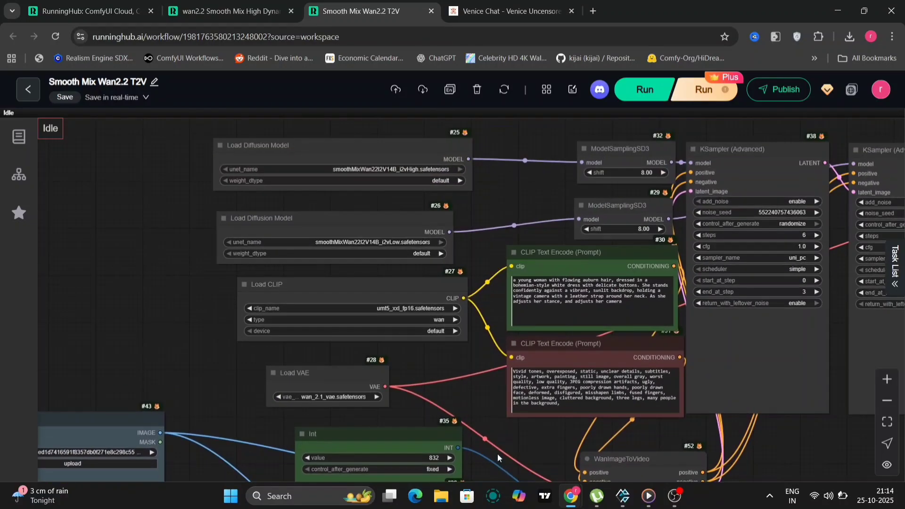
pyautogui.scroll(5, 390, 191)
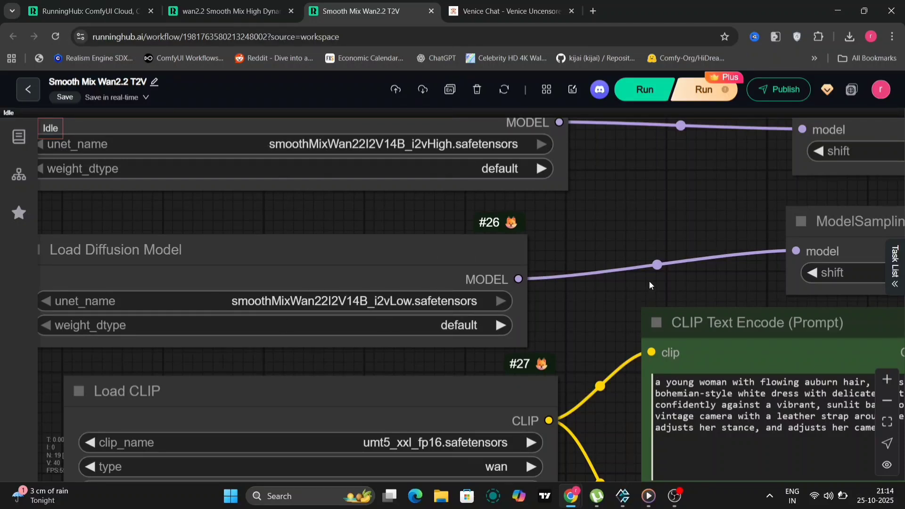
pyautogui.moveTo(649, 281); pyautogui.dragTo(329, 211)
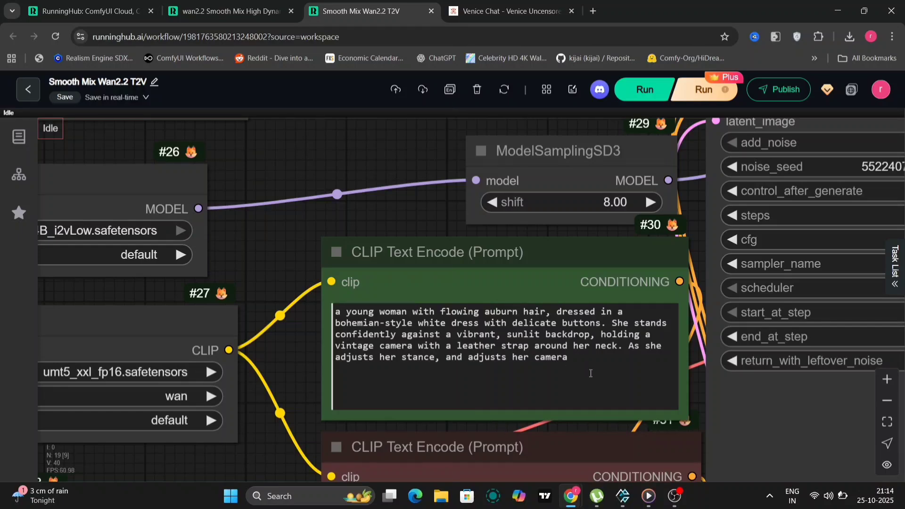
pyautogui.scroll(-5, 701, 349)
pyautogui.hscroll(5, 703, 344)
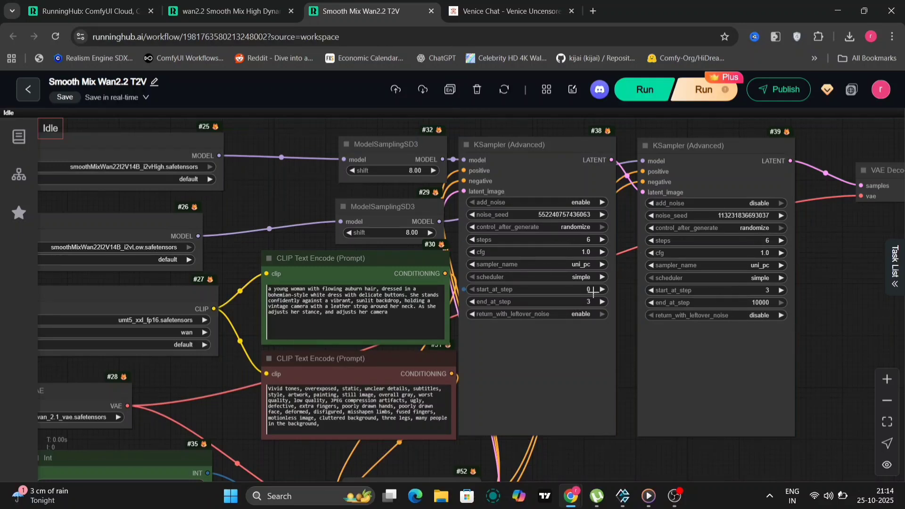
# Play the generated woman-with-camera video in Media Player, then minimise it.
pyautogui.click(649, 497)
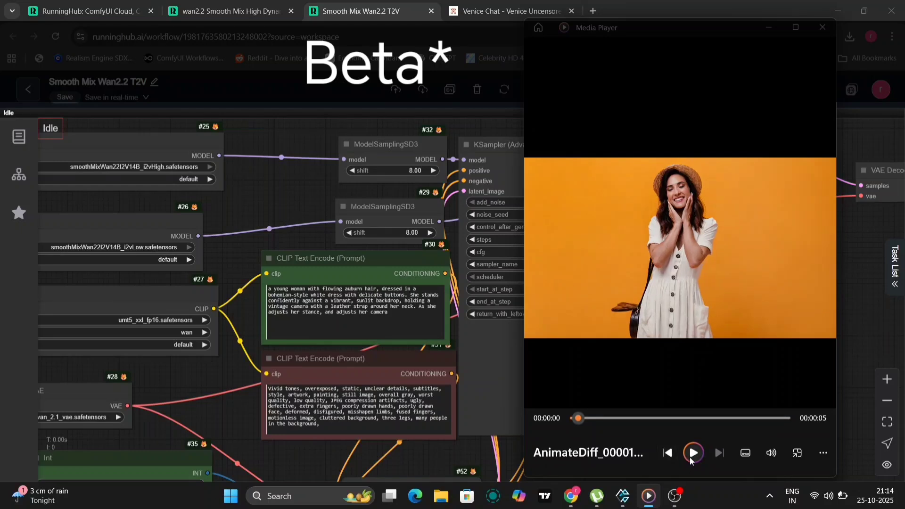
pyautogui.click(691, 460)
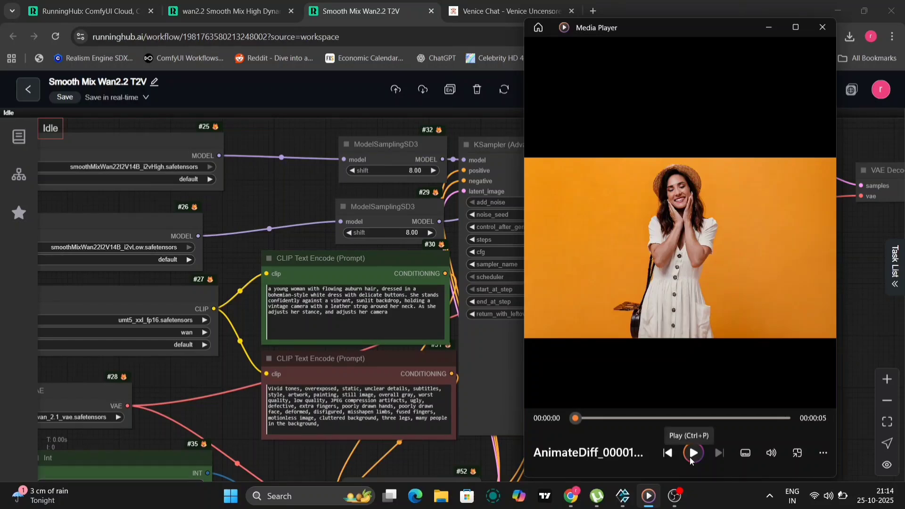
pyautogui.click(763, 28)
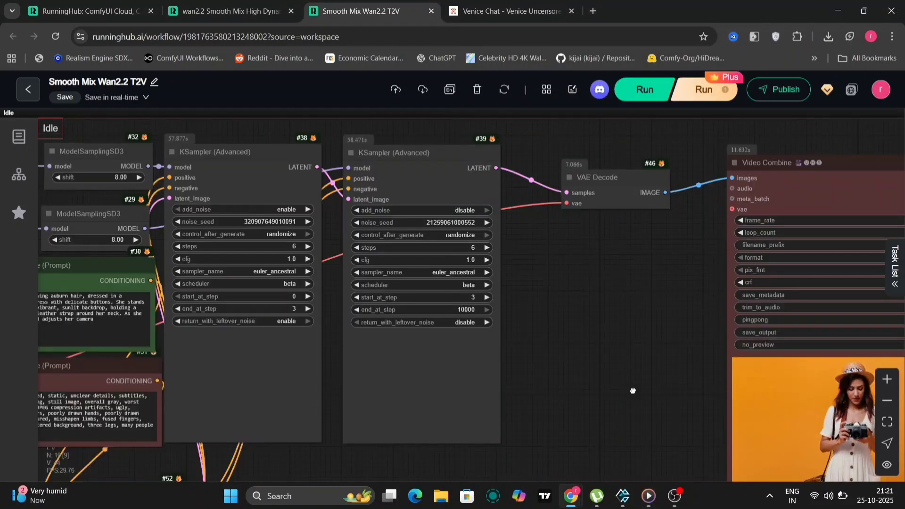
# Center and zoom into the Video Combine output preview in the I2V workflow.
pyautogui.moveTo(633, 390); pyautogui.dragTo(227, 286)
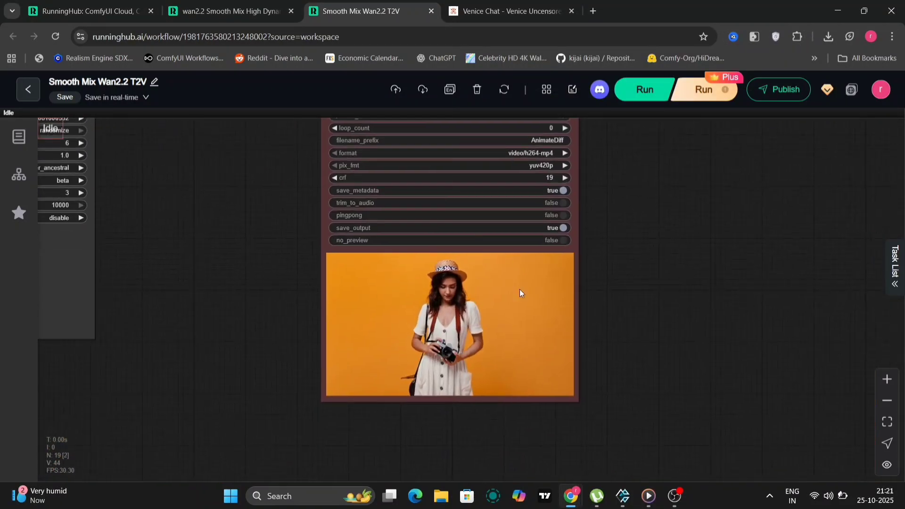
pyautogui.scroll(5, 594, 297)
pyautogui.scroll(2, 594, 297)
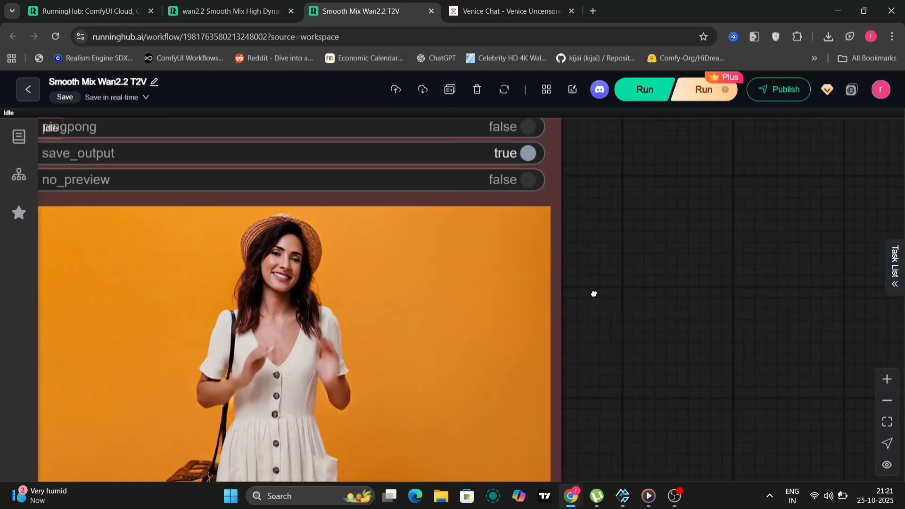
pyautogui.moveTo(595, 297); pyautogui.dragTo(802, 229)
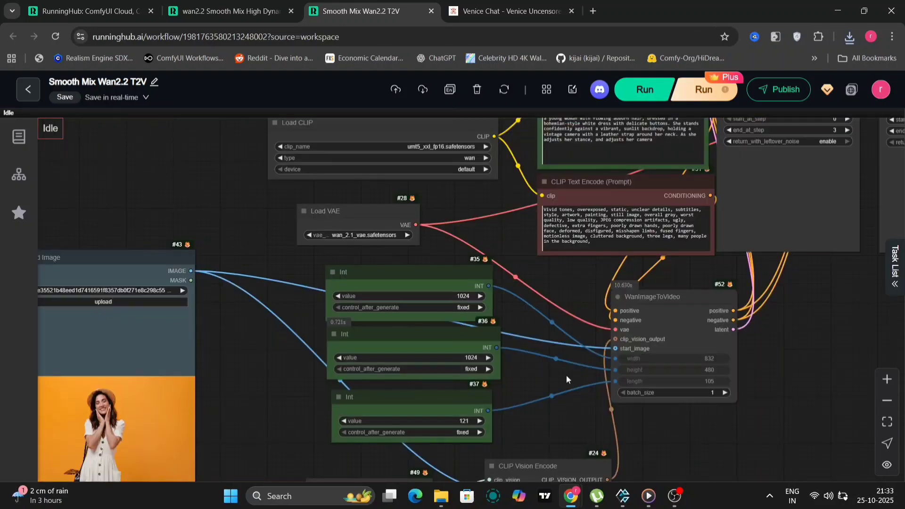
# Check the 1024×1024 Int settings and KSamplers, then center the HD woman-with-camera video preview.
pyautogui.moveTo(566, 375); pyautogui.dragTo(130, 396)
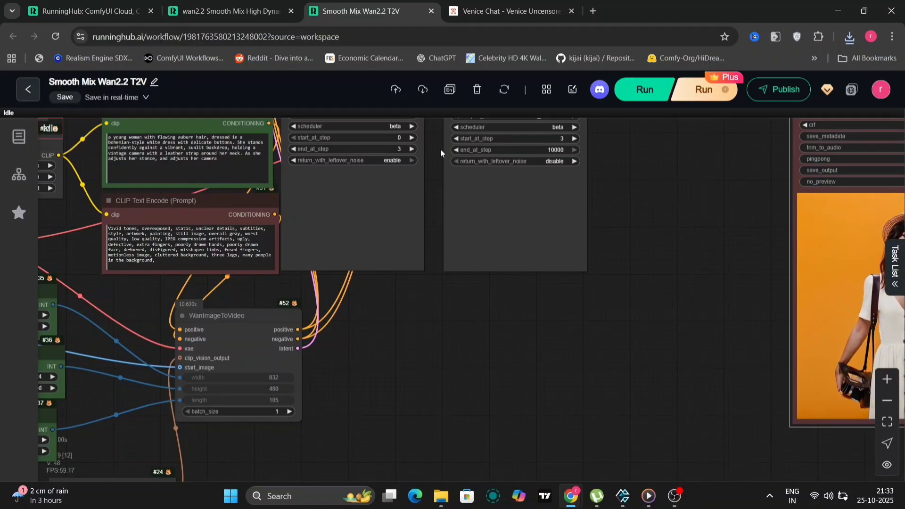
pyautogui.moveTo(429, 143); pyautogui.dragTo(429, 211)
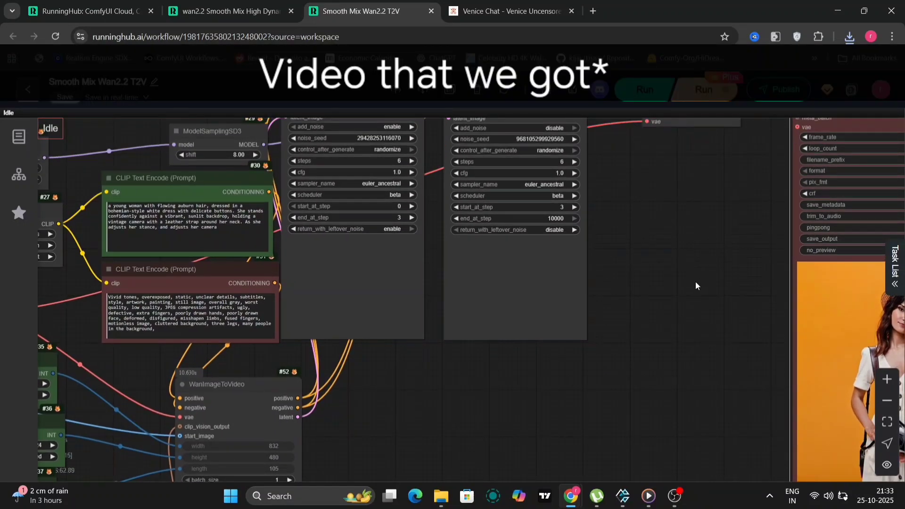
pyautogui.moveTo(768, 304); pyautogui.dragTo(71, 164)
pyautogui.scroll(8, 246, 243)
pyautogui.scroll(-3, 84, 208)
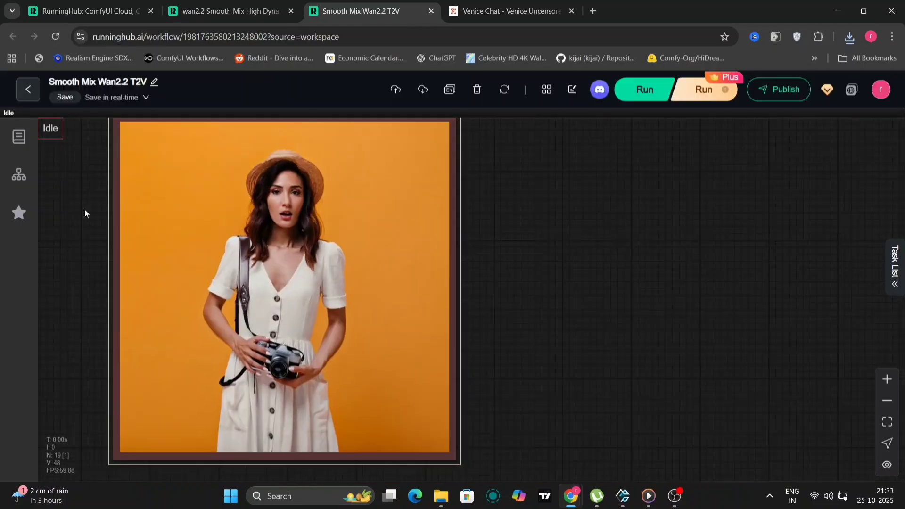
pyautogui.moveTo(84, 208); pyautogui.dragTo(164, 227)
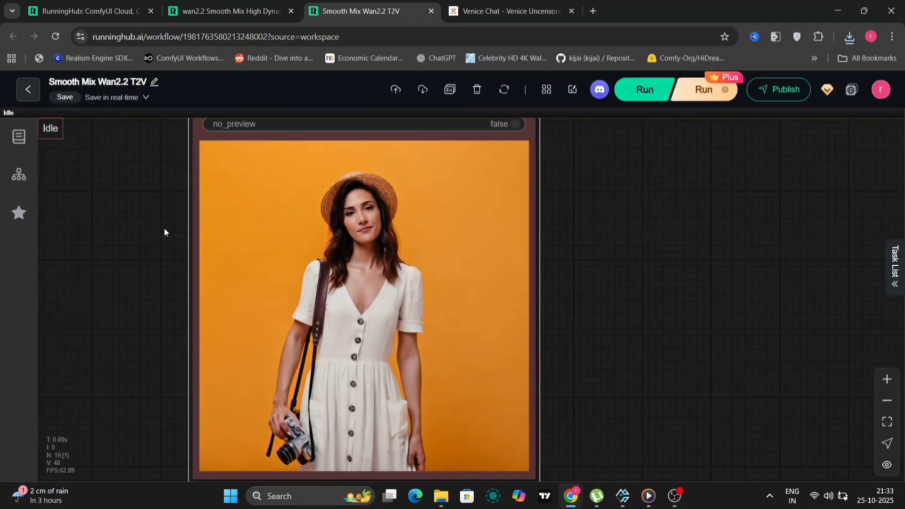